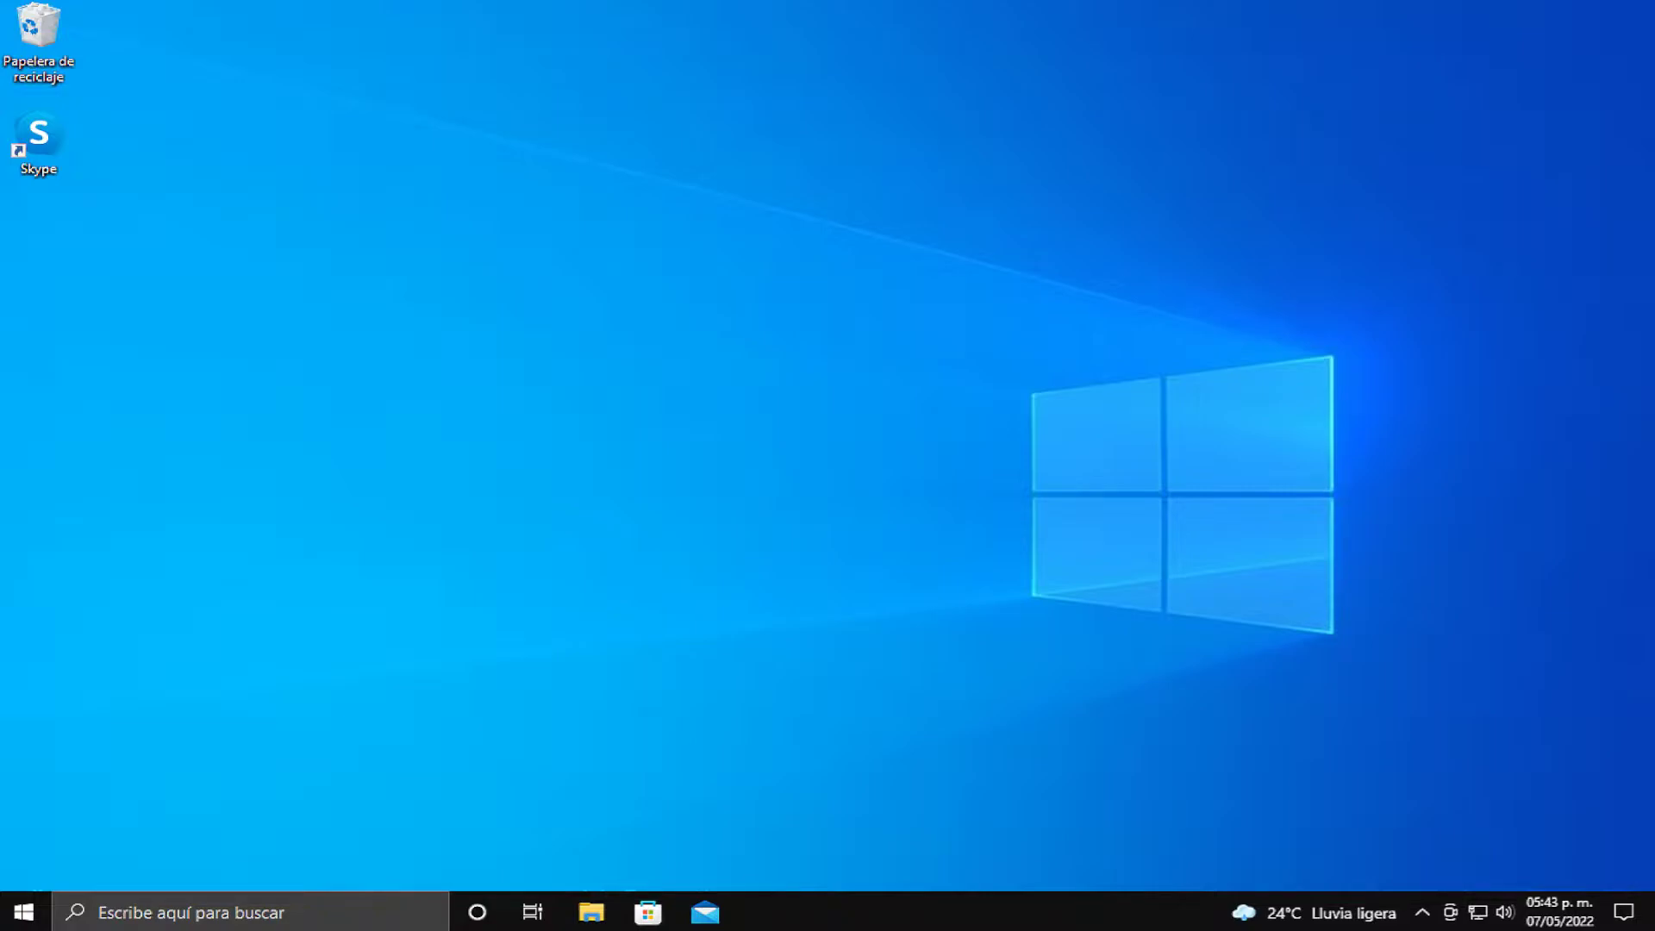
Open the Recuperación page under Actualización y seguridad in Windows Settings and restart the PC into advanced startup (Inicio avanzado).
left_click(26, 912)
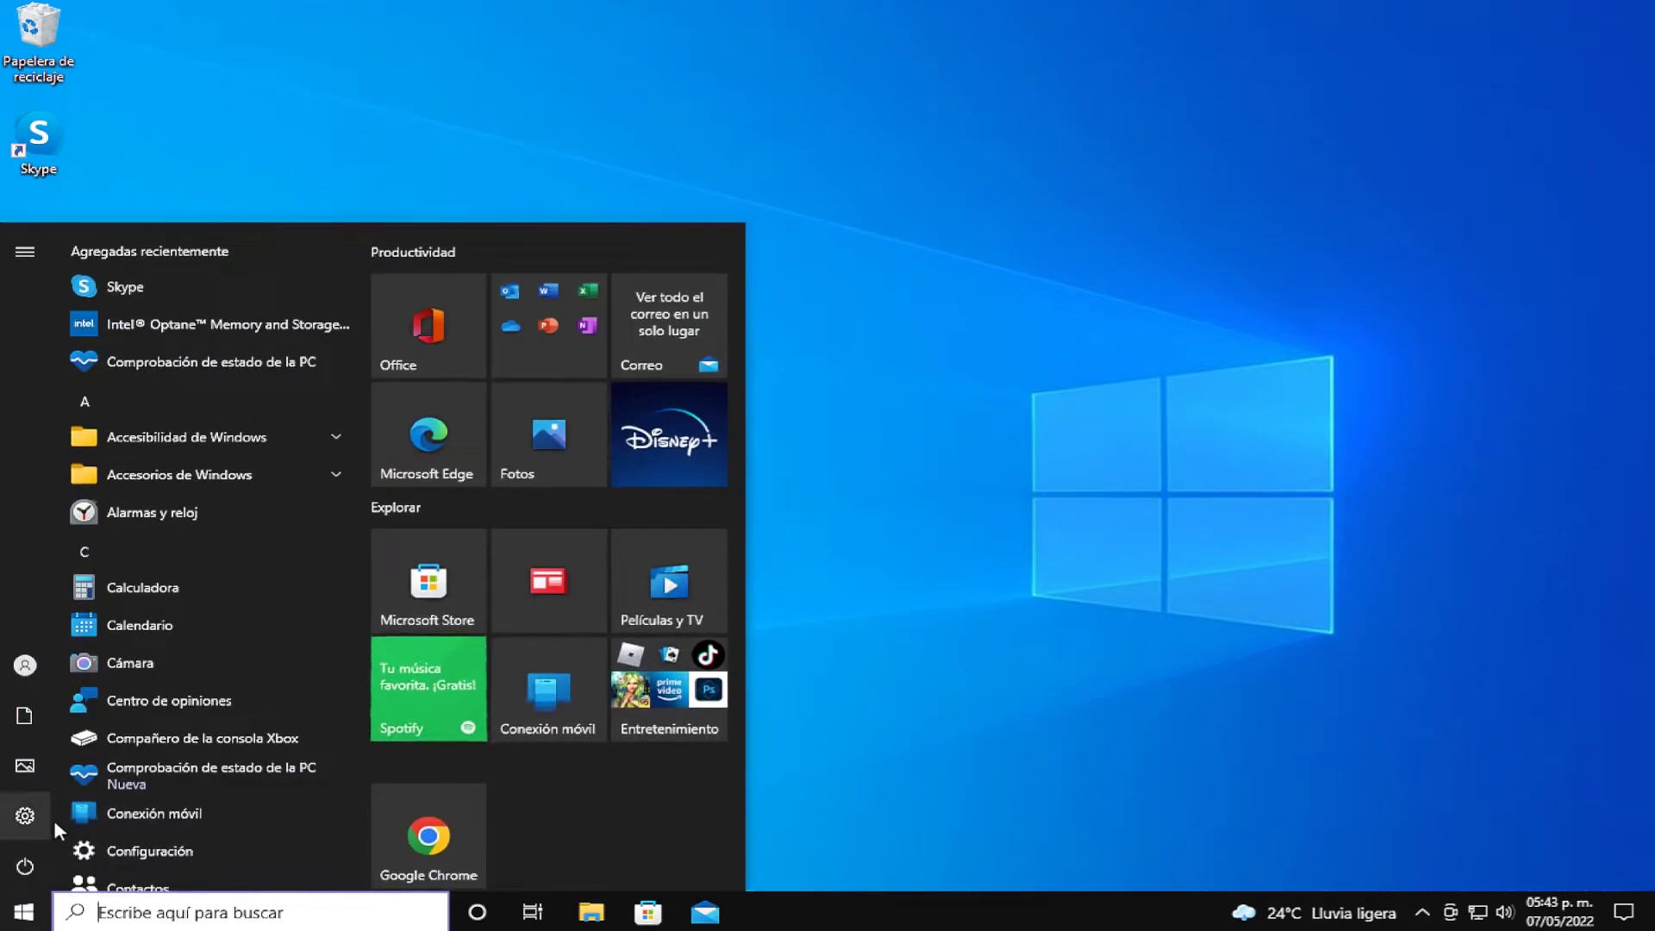
mouse_move(52, 826)
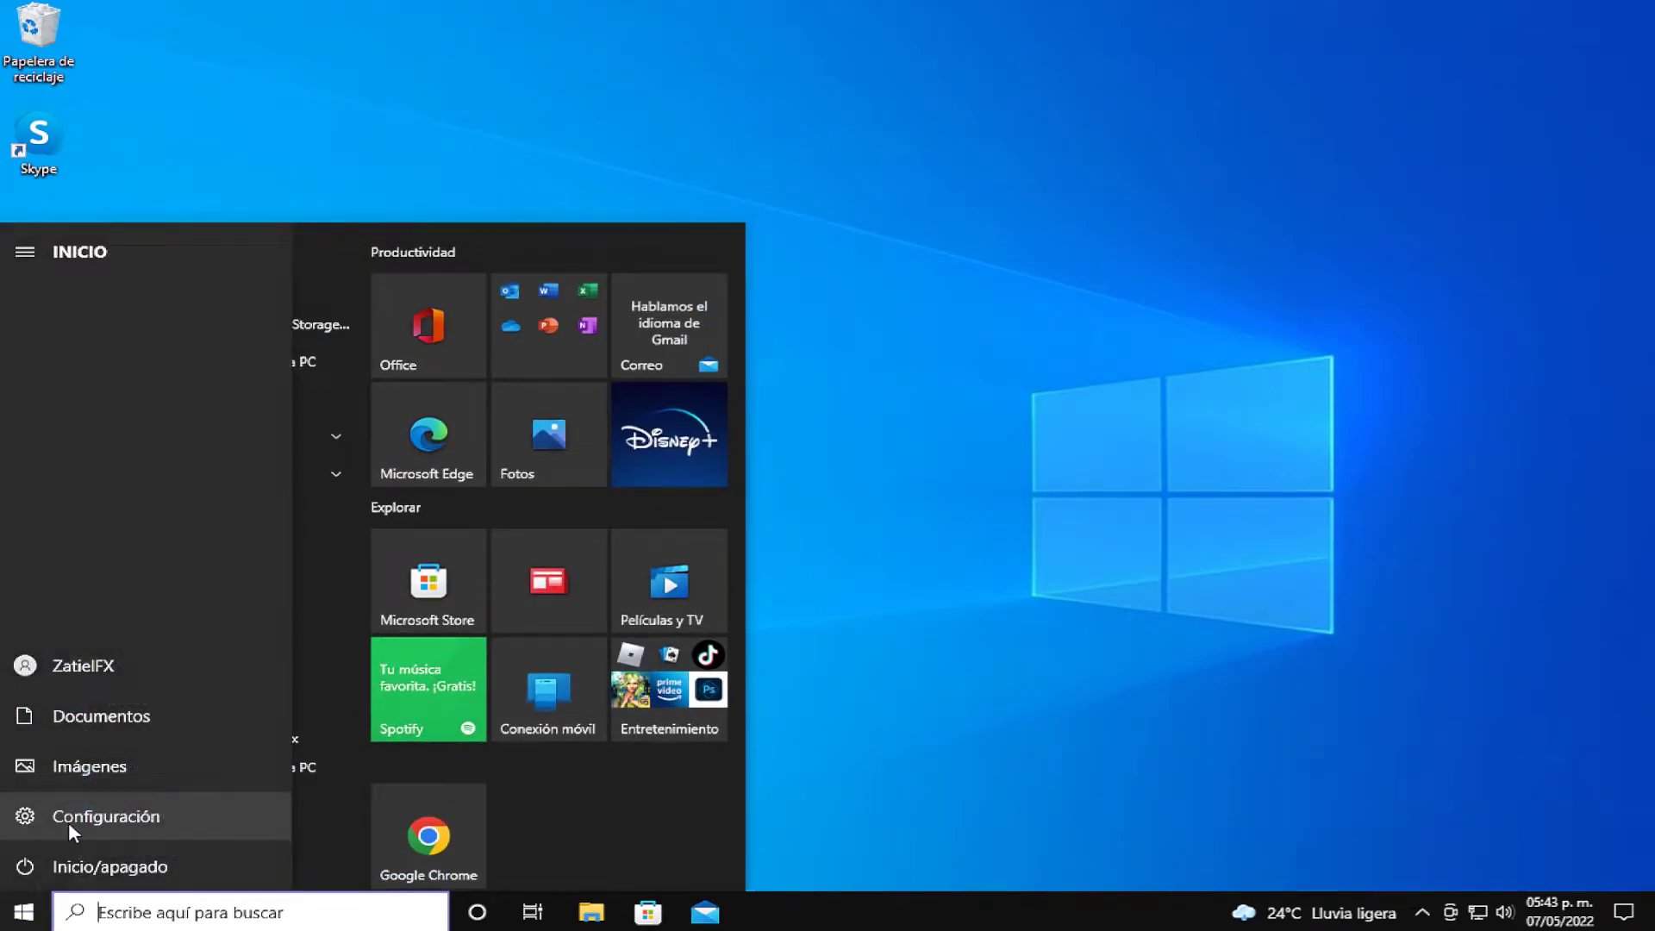
type("confi")
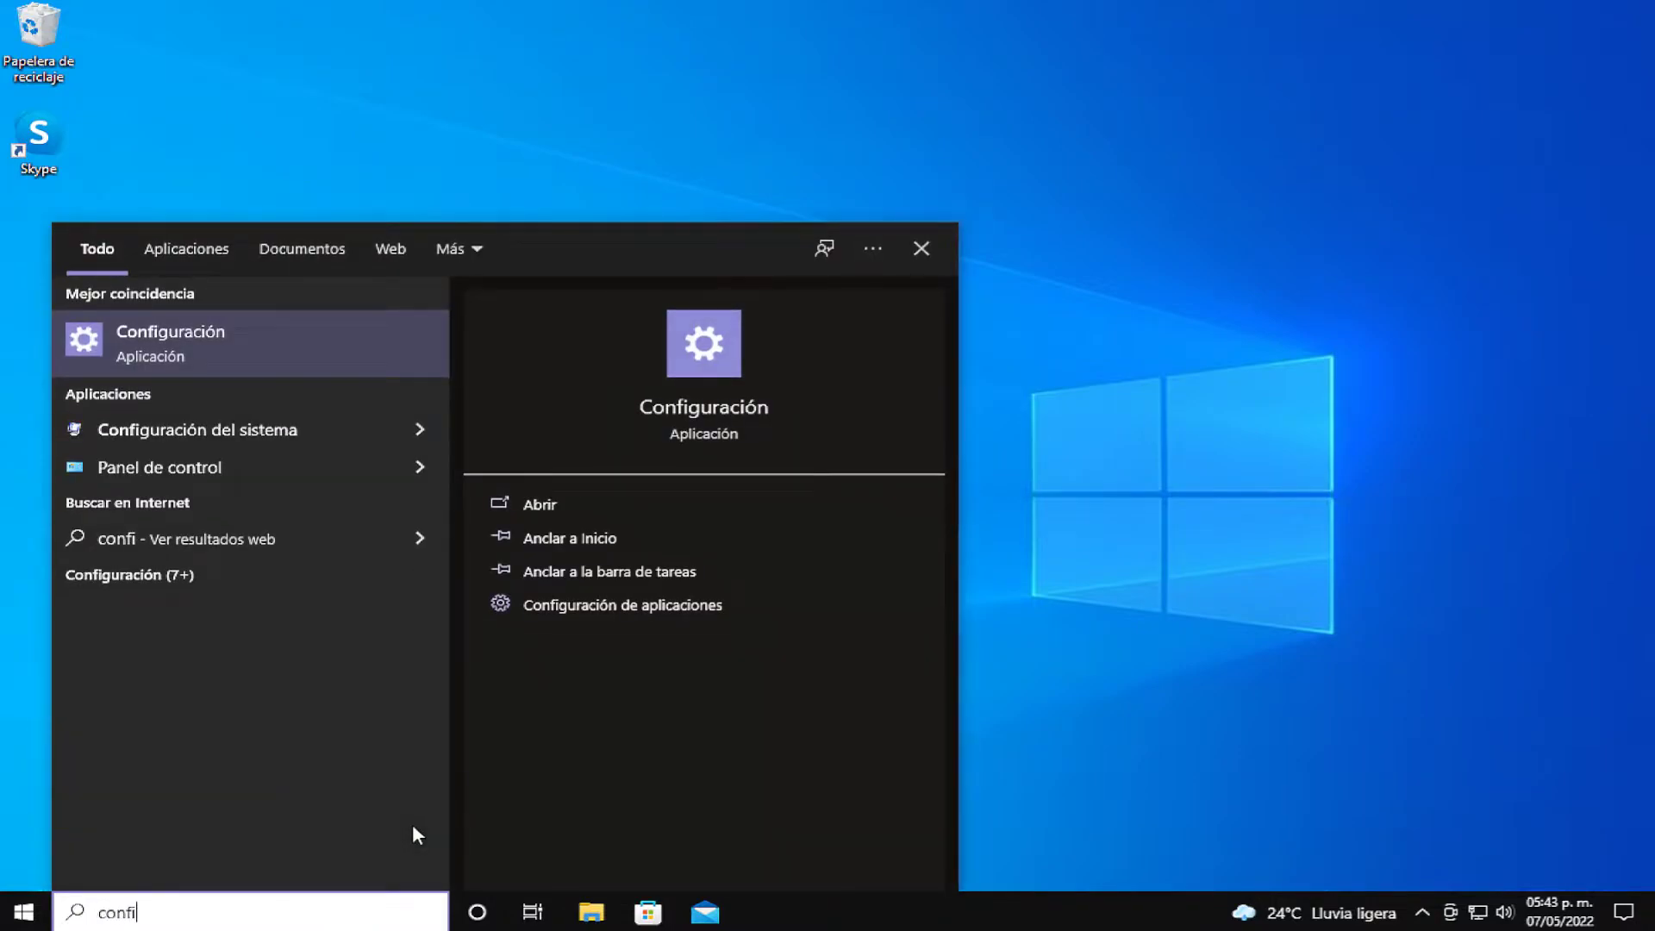
key("Return")
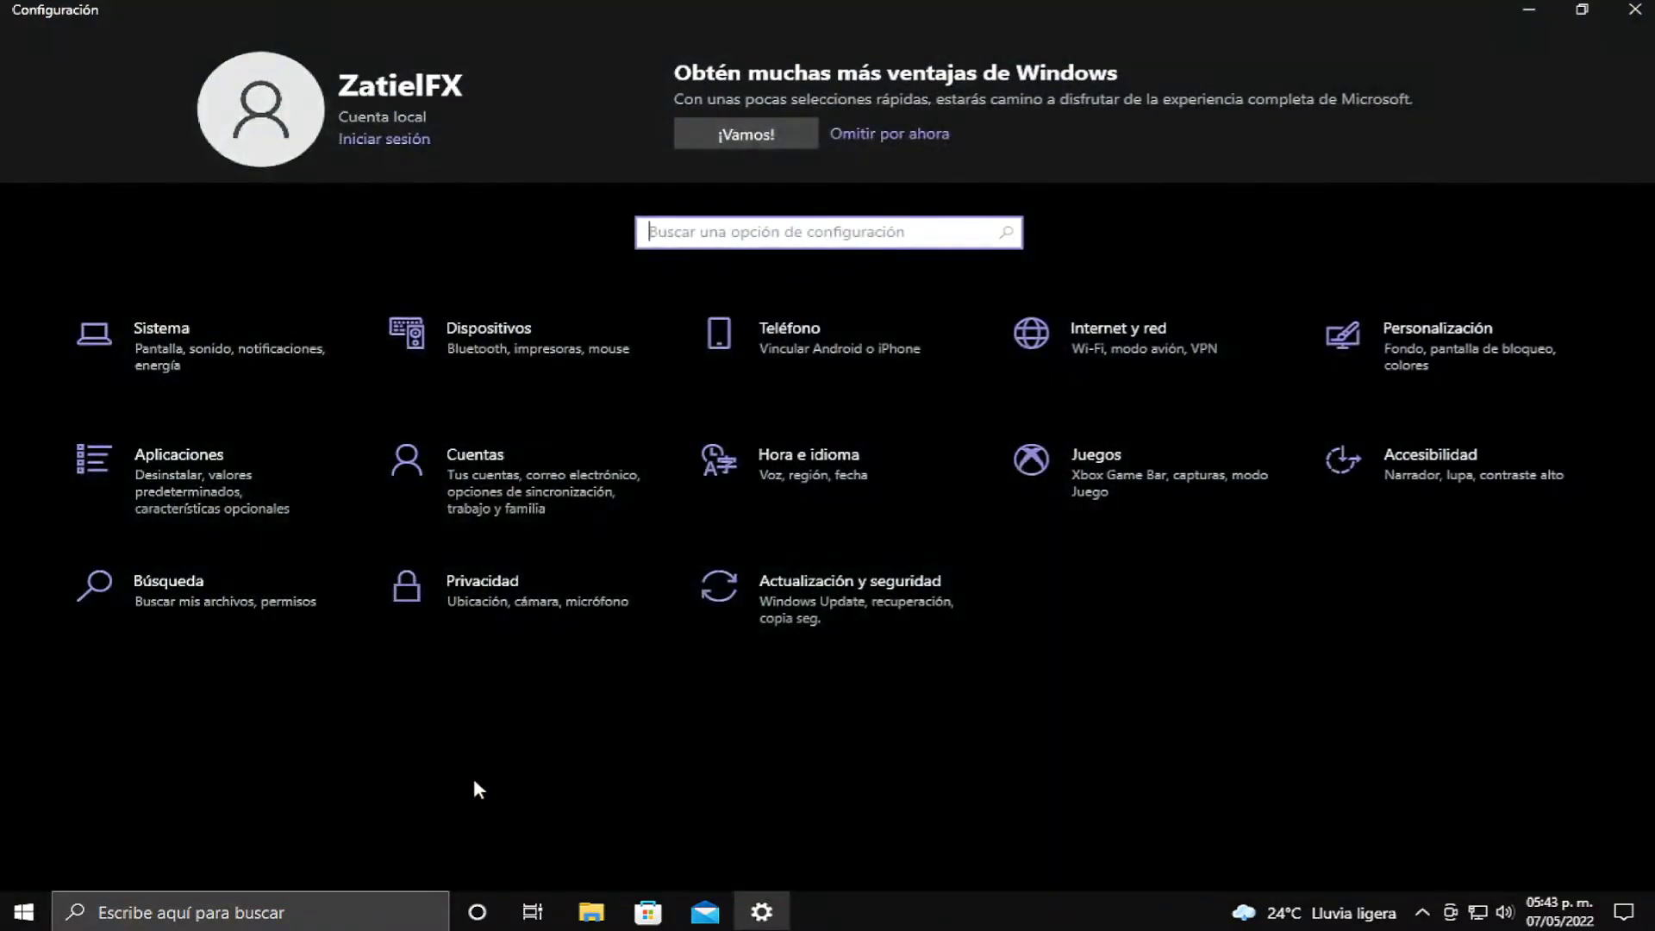
left_click(856, 624)
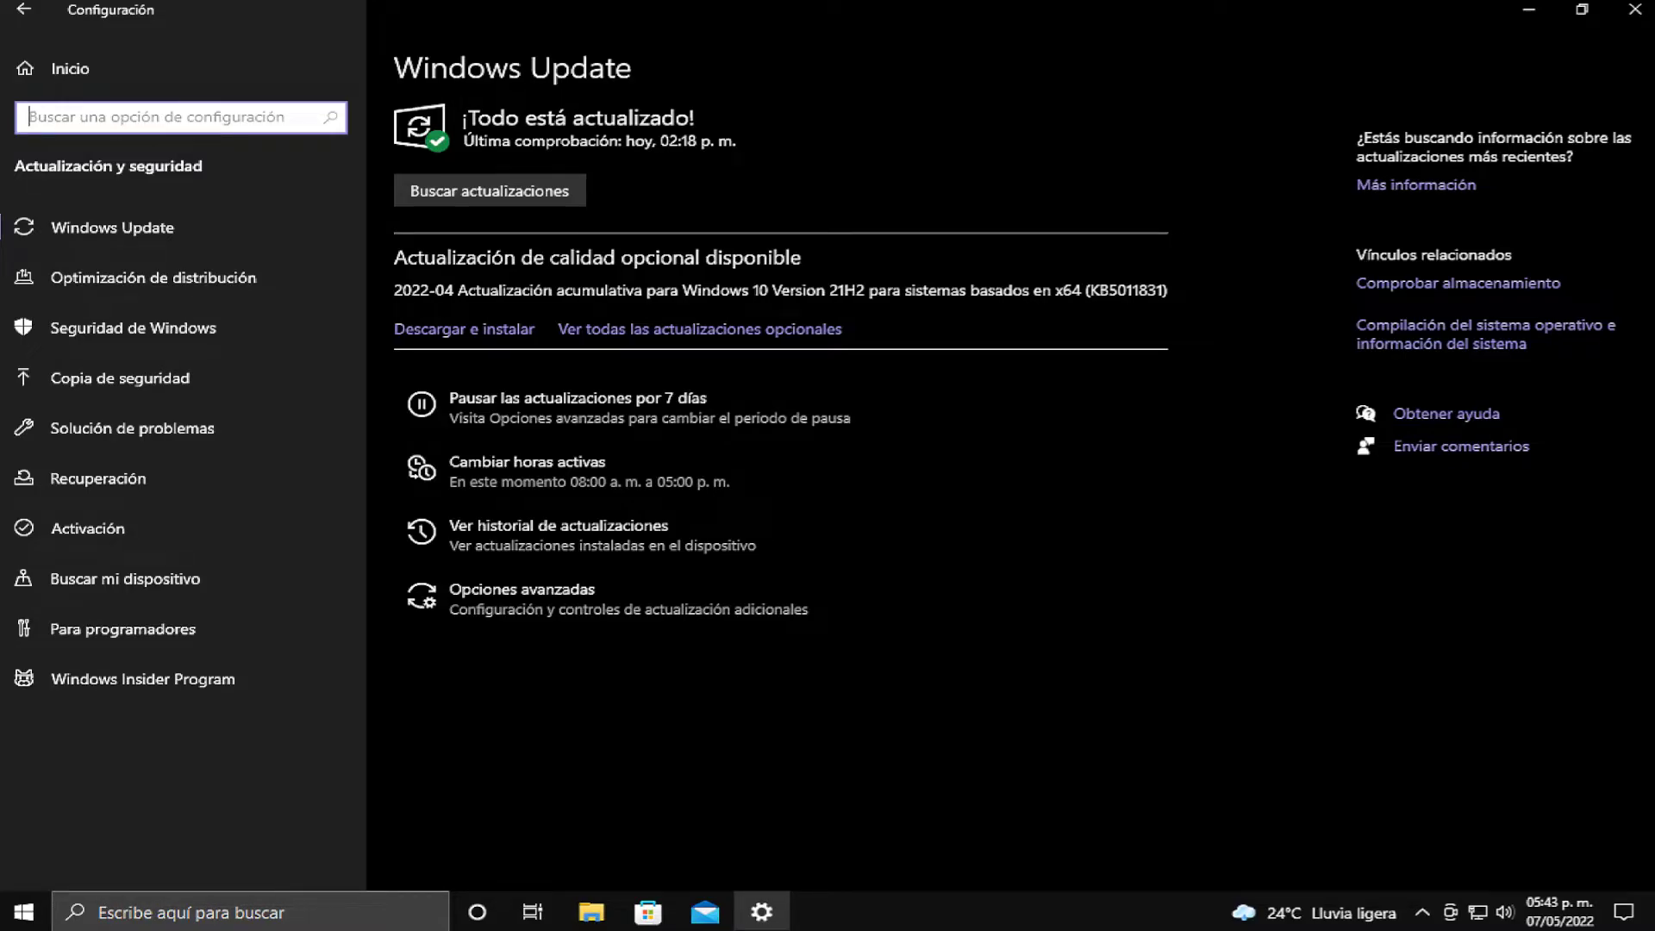
left_click(136, 480)
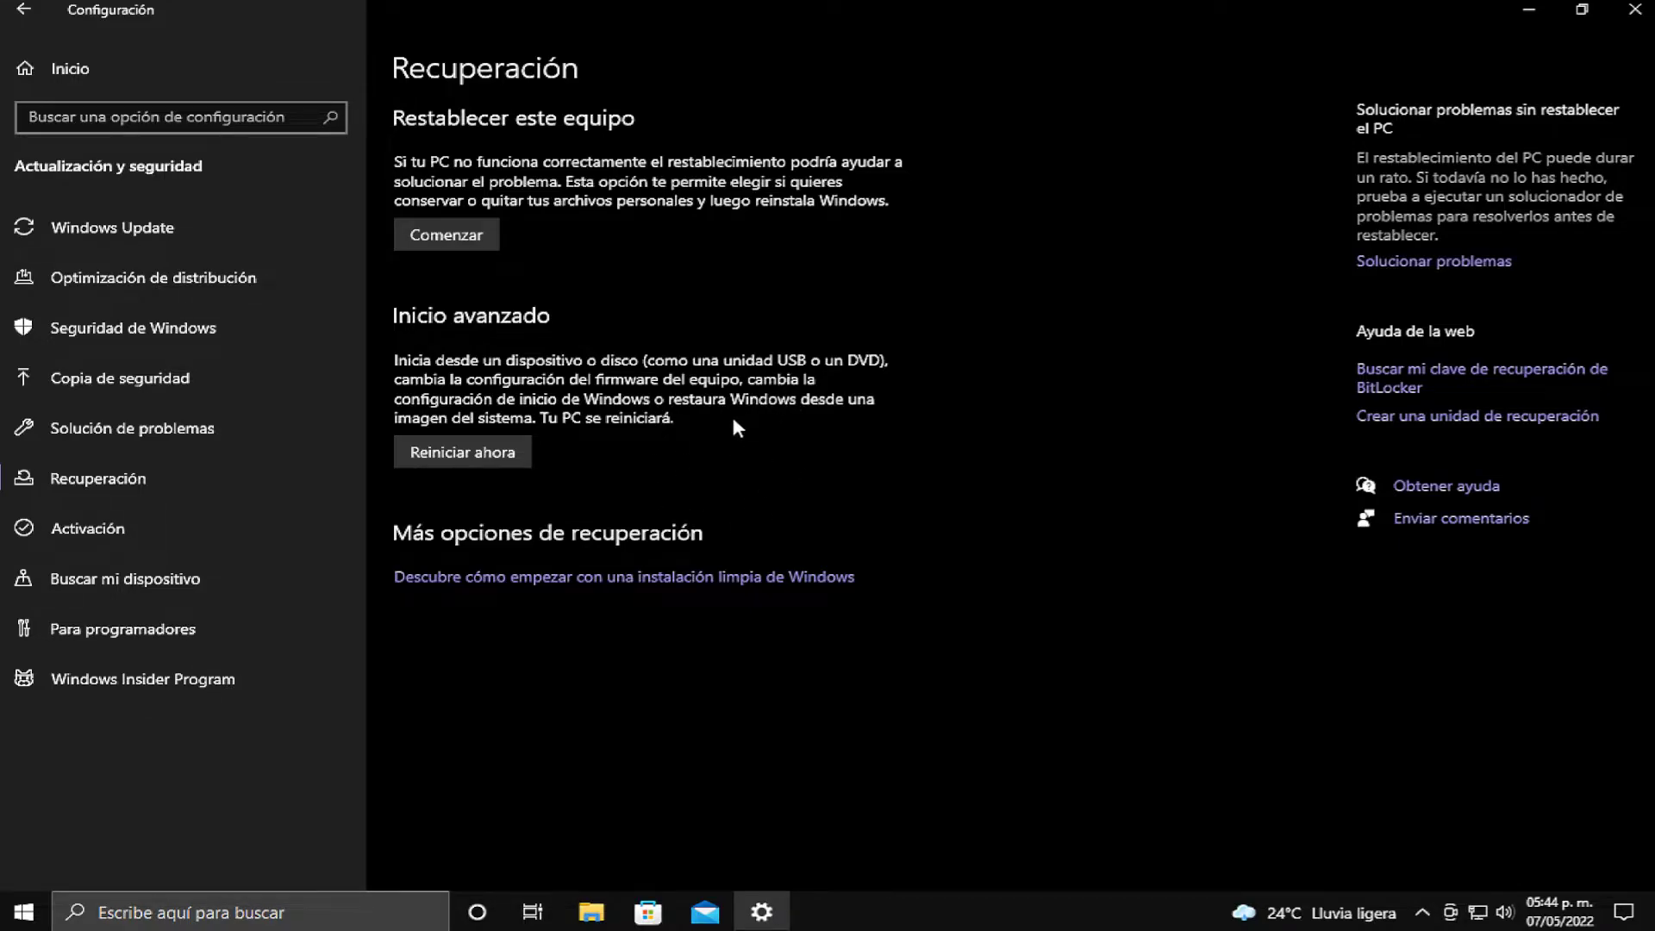
left_click(507, 462)
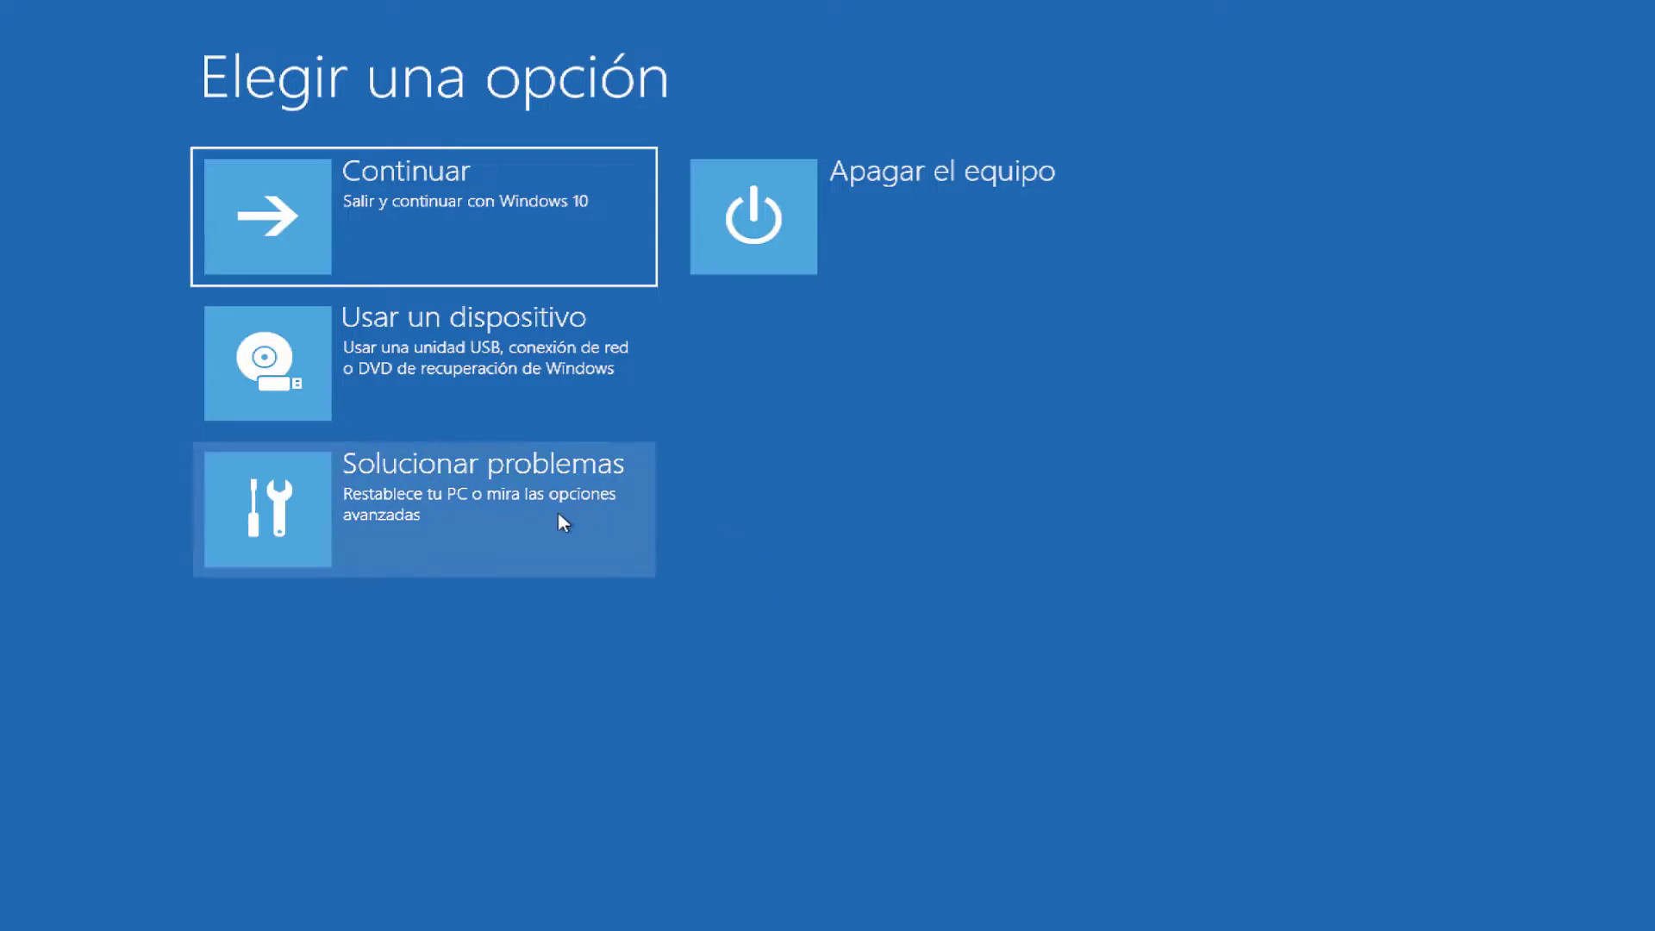
Run Reparación de inicio from the advanced troubleshooting options, choosing the local account and entering its password.
left_click(515, 516)
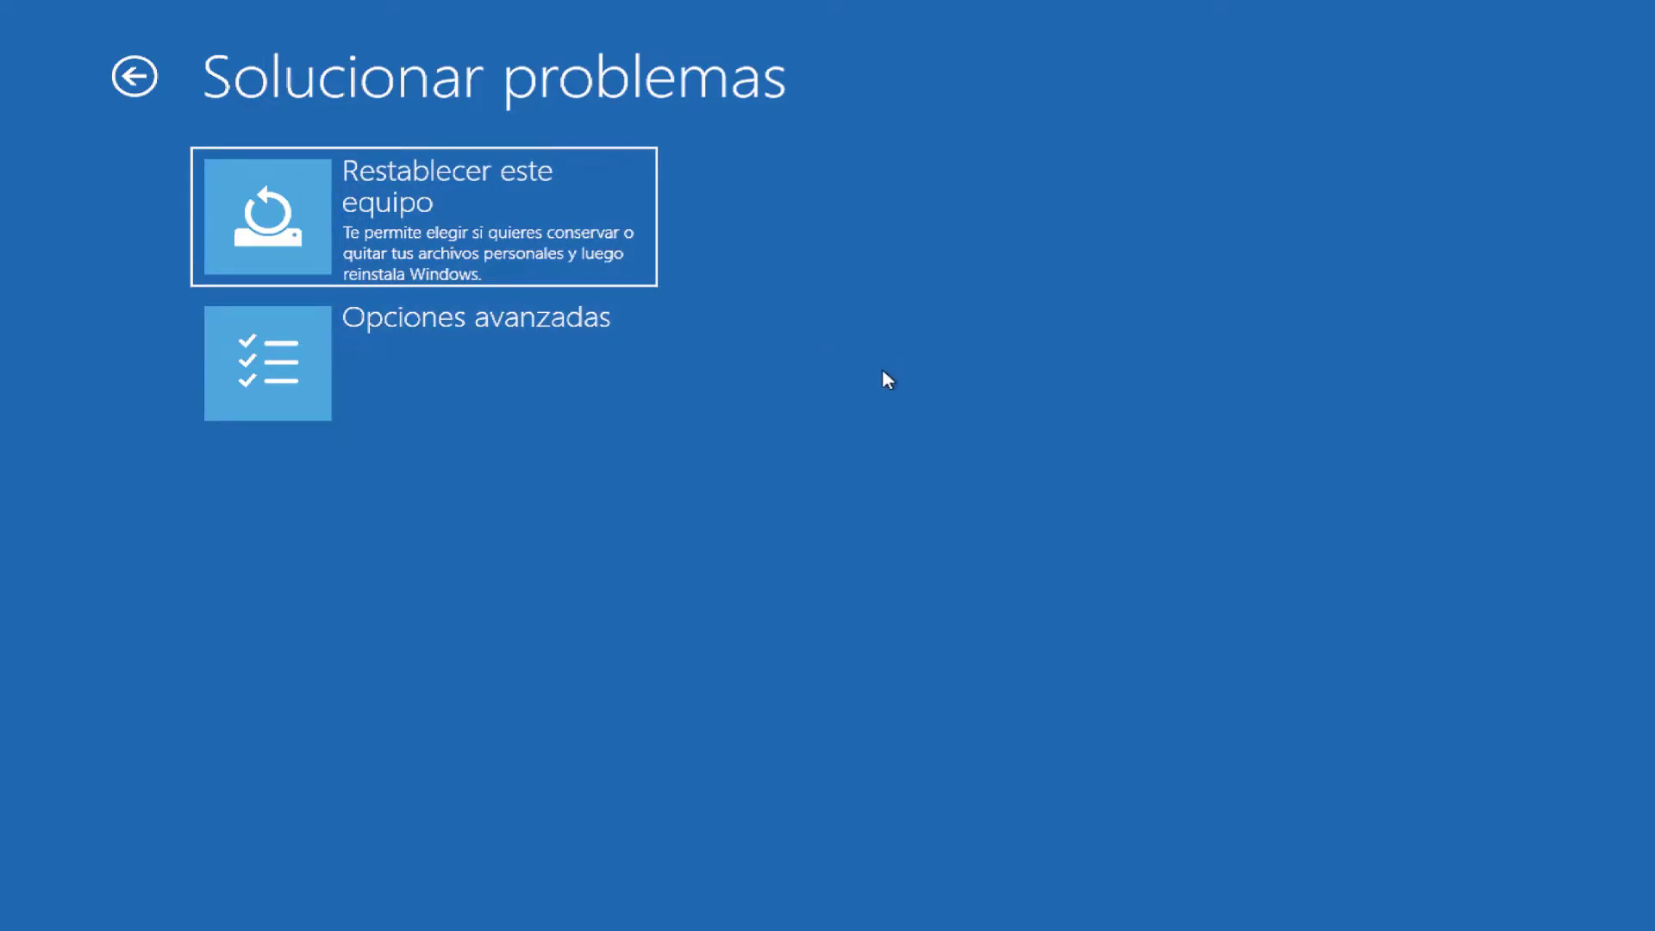
left_click(609, 375)
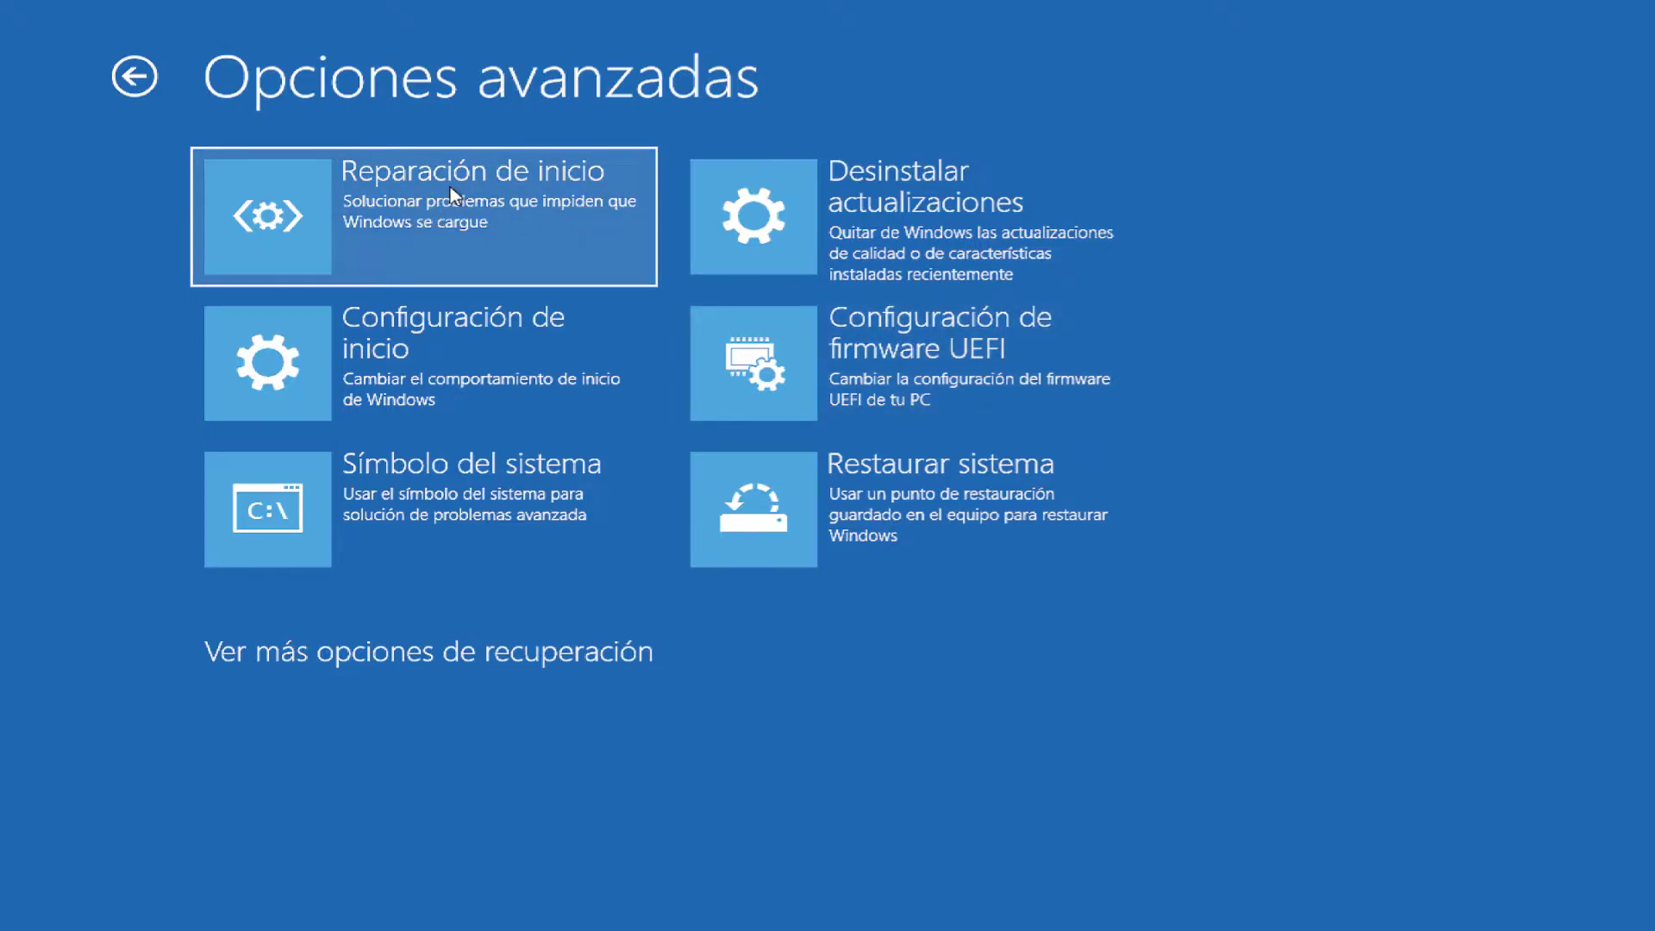
left_click(530, 245)
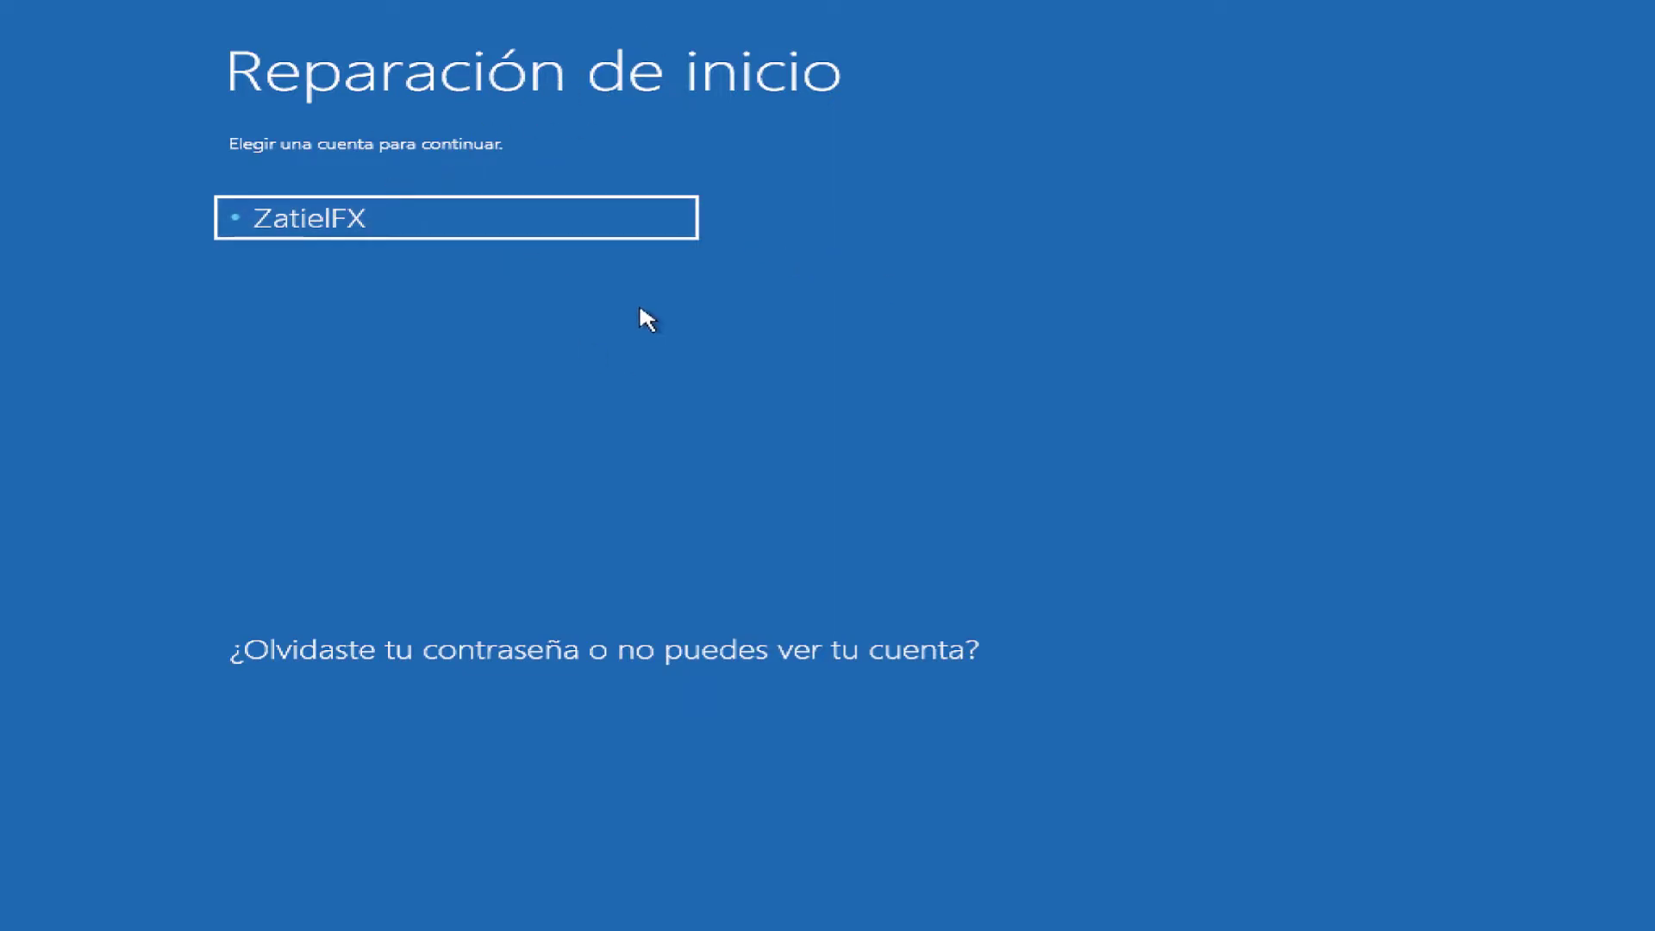
left_click(404, 235)
type("•••••")
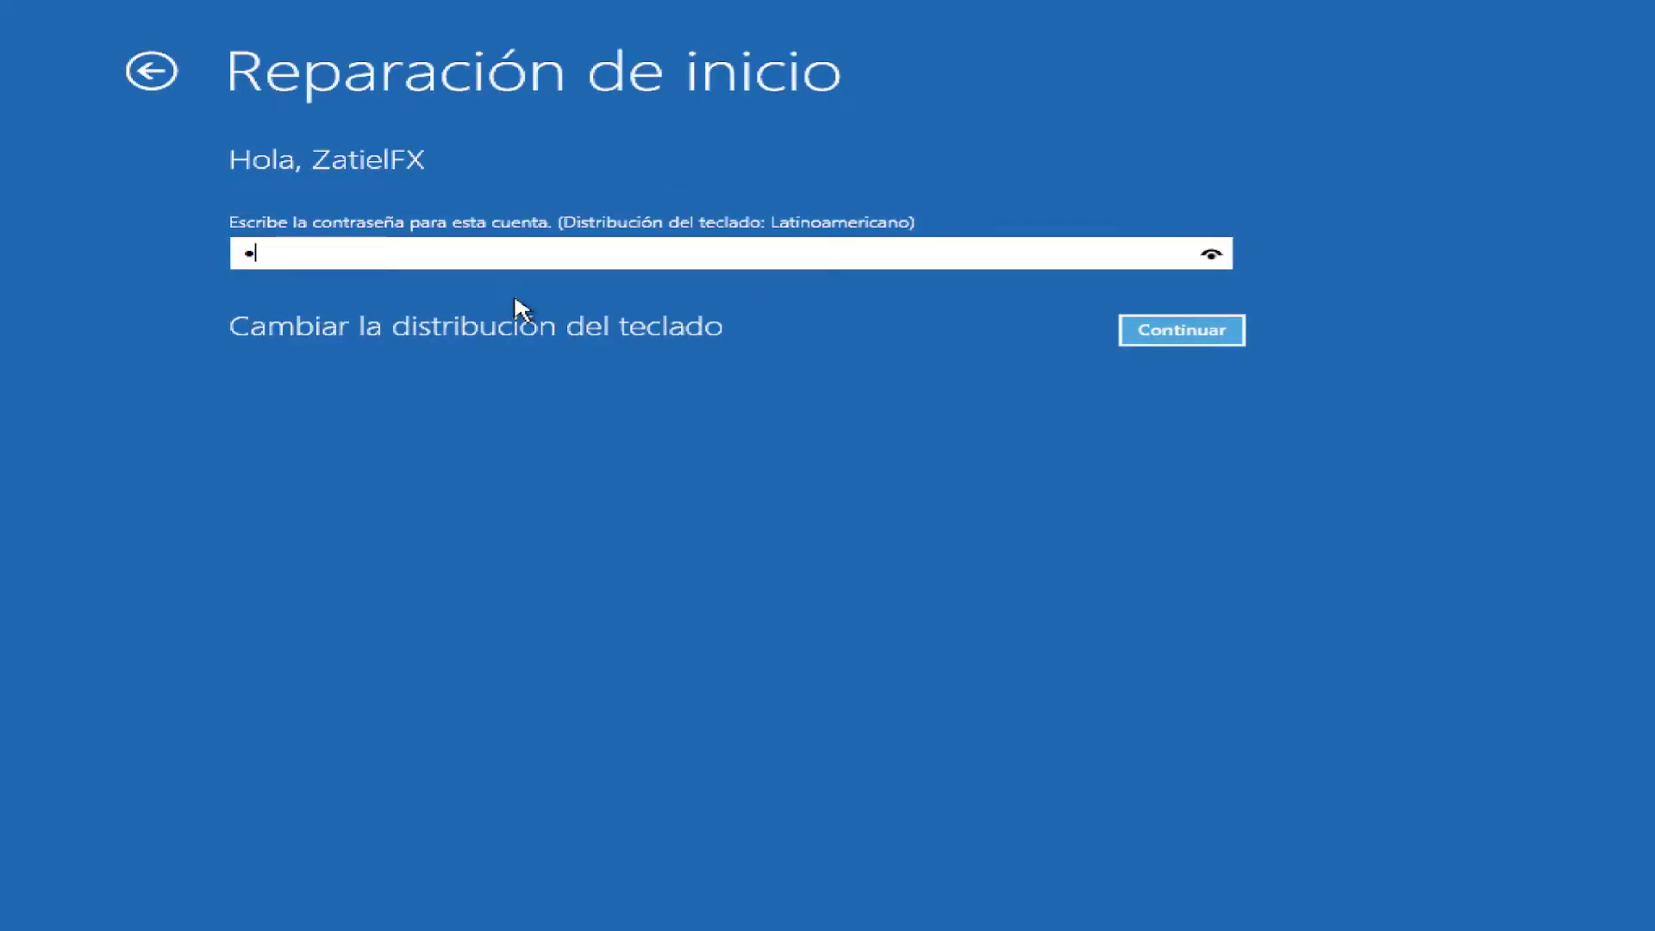
left_click(1160, 331)
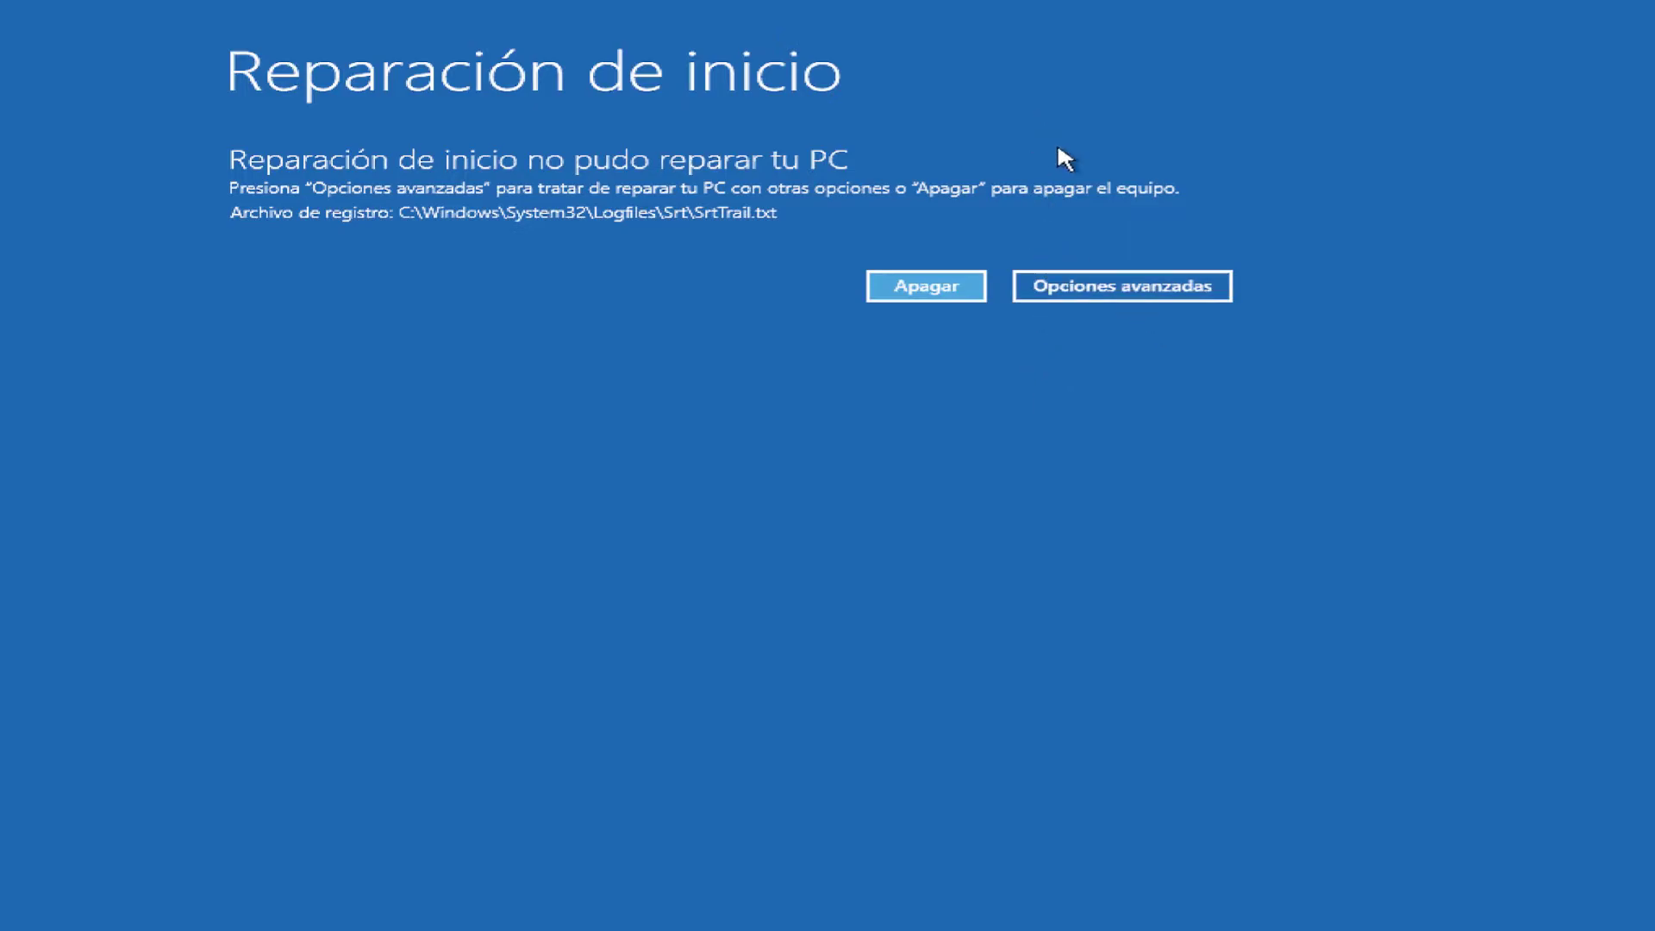
Return to the advanced troubleshooting options, open Símbolo del sistema and run sfc /scannow.
left_click(1126, 293)
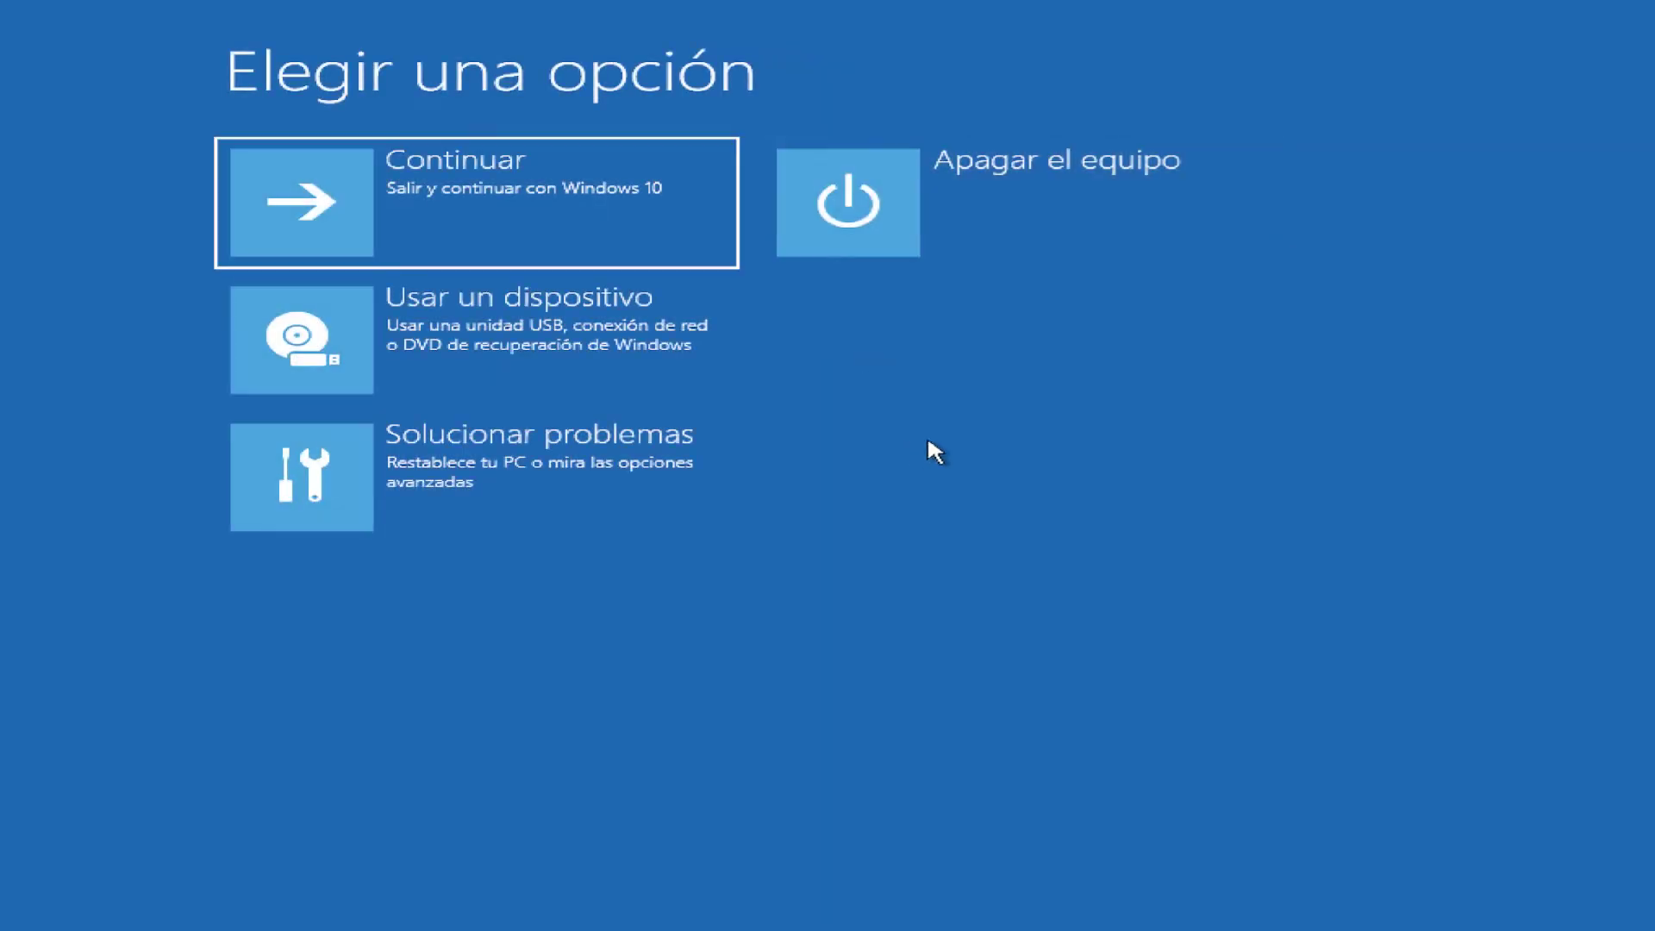
left_click(662, 485)
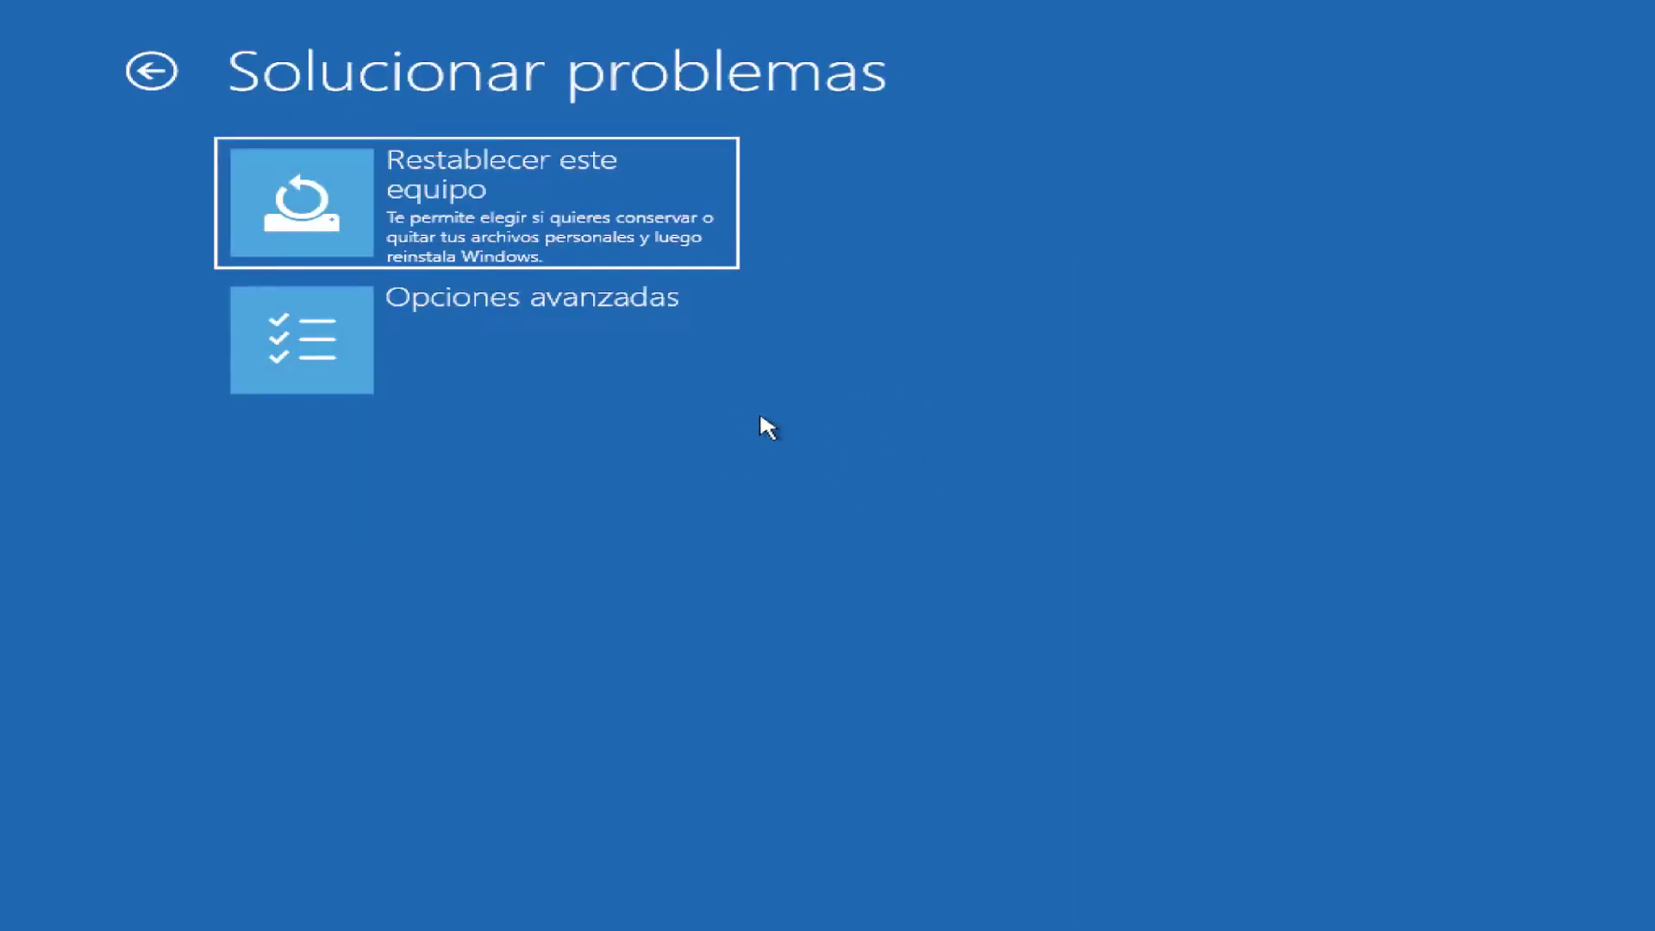
left_click(647, 338)
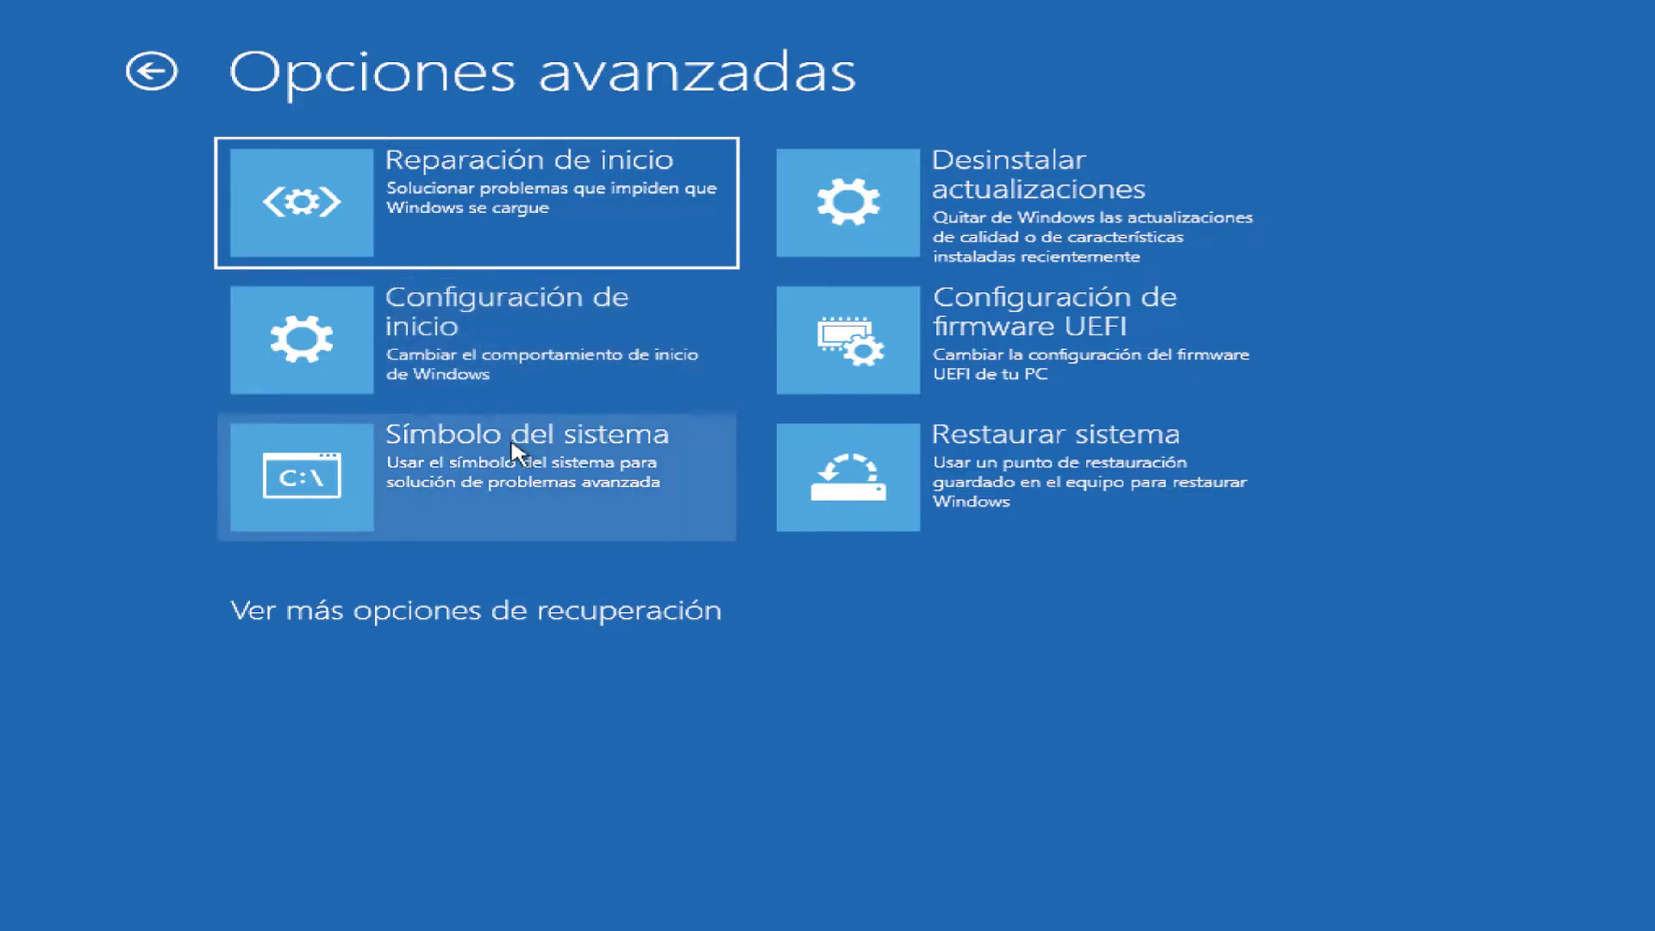
left_click(515, 469)
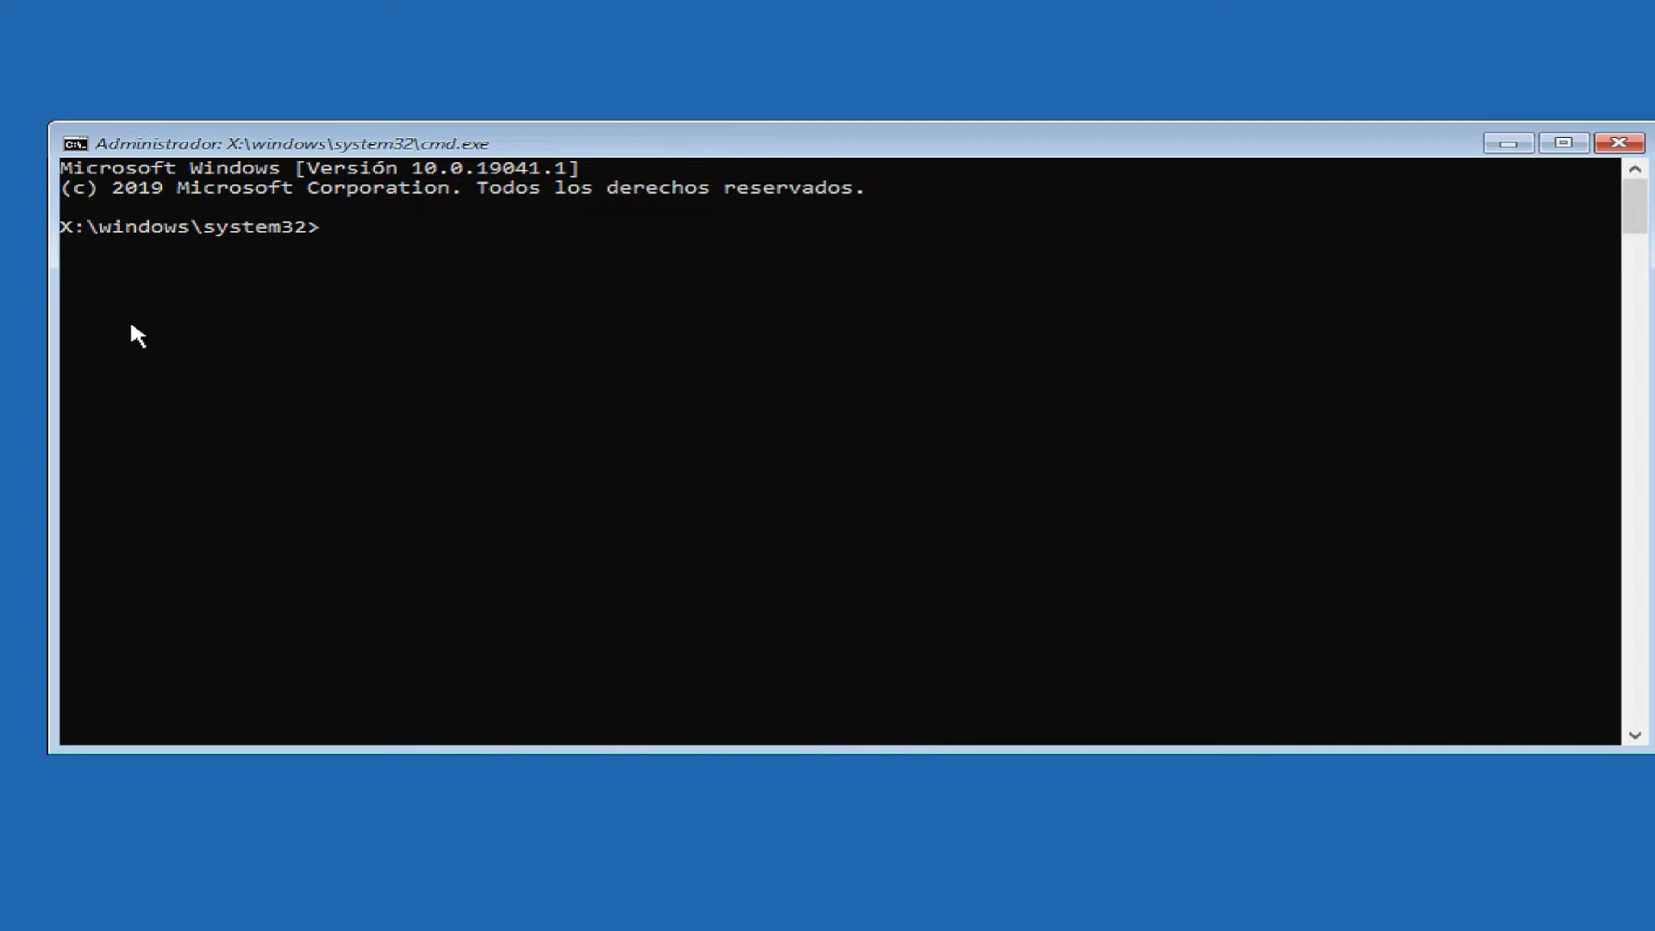
type("sfc")
type("-")
key("BackSpace")
type("/scannow")
key("Return")
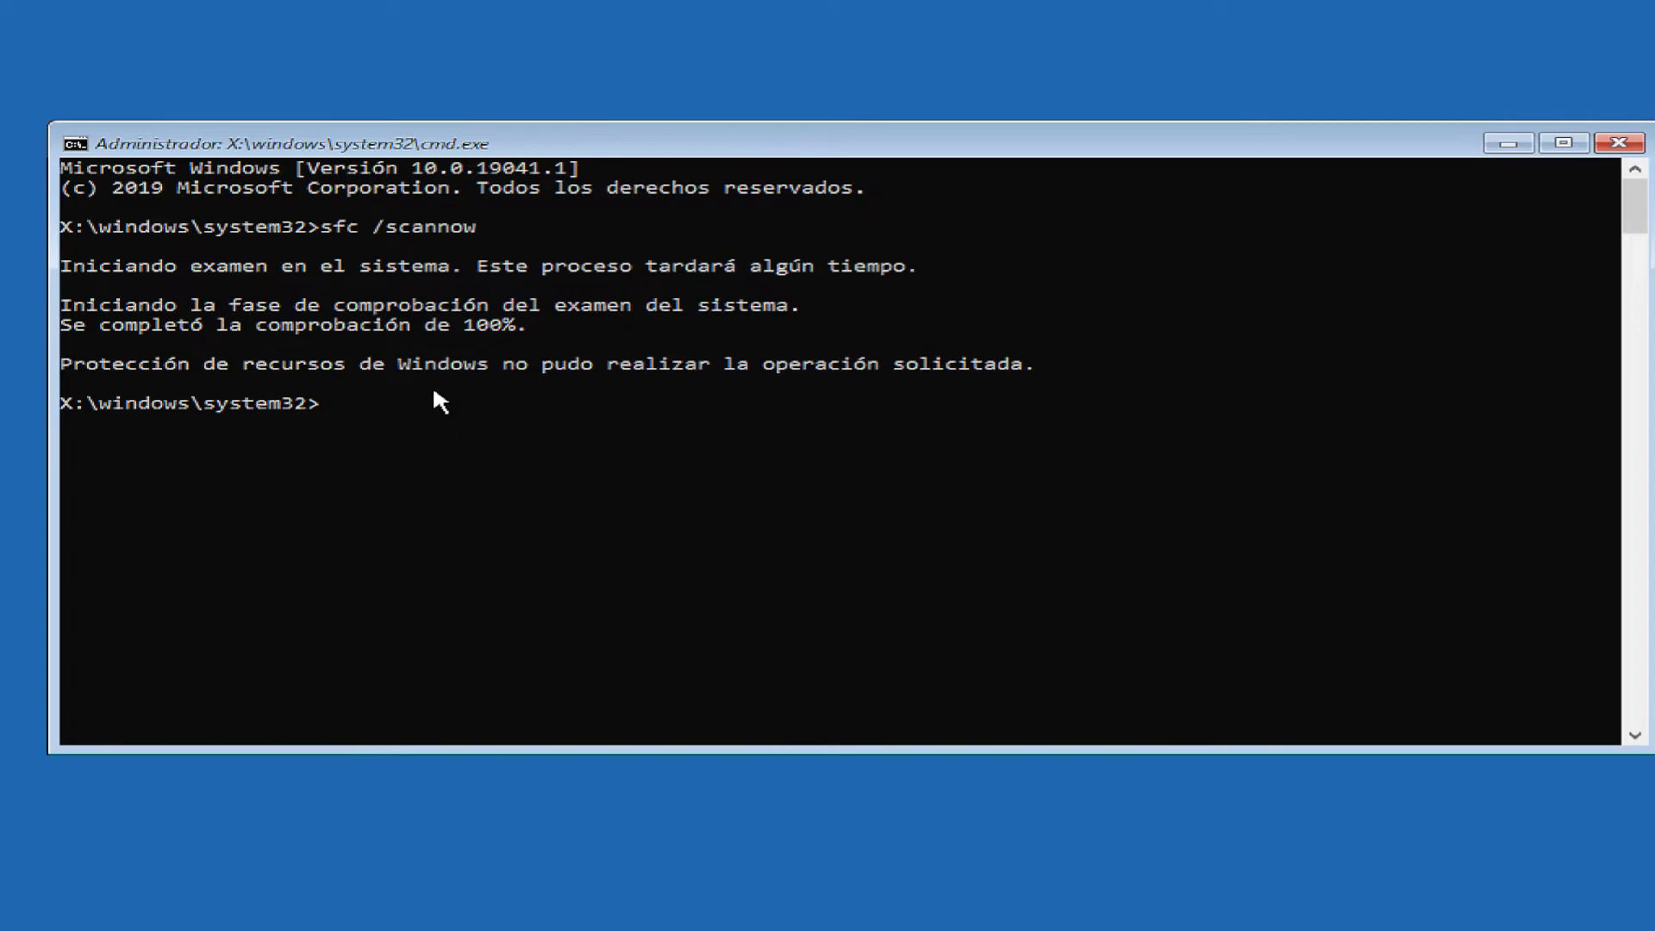
List the contents of the current system32 folder with dir and close the command prompt.
type("dir")
key("Return")
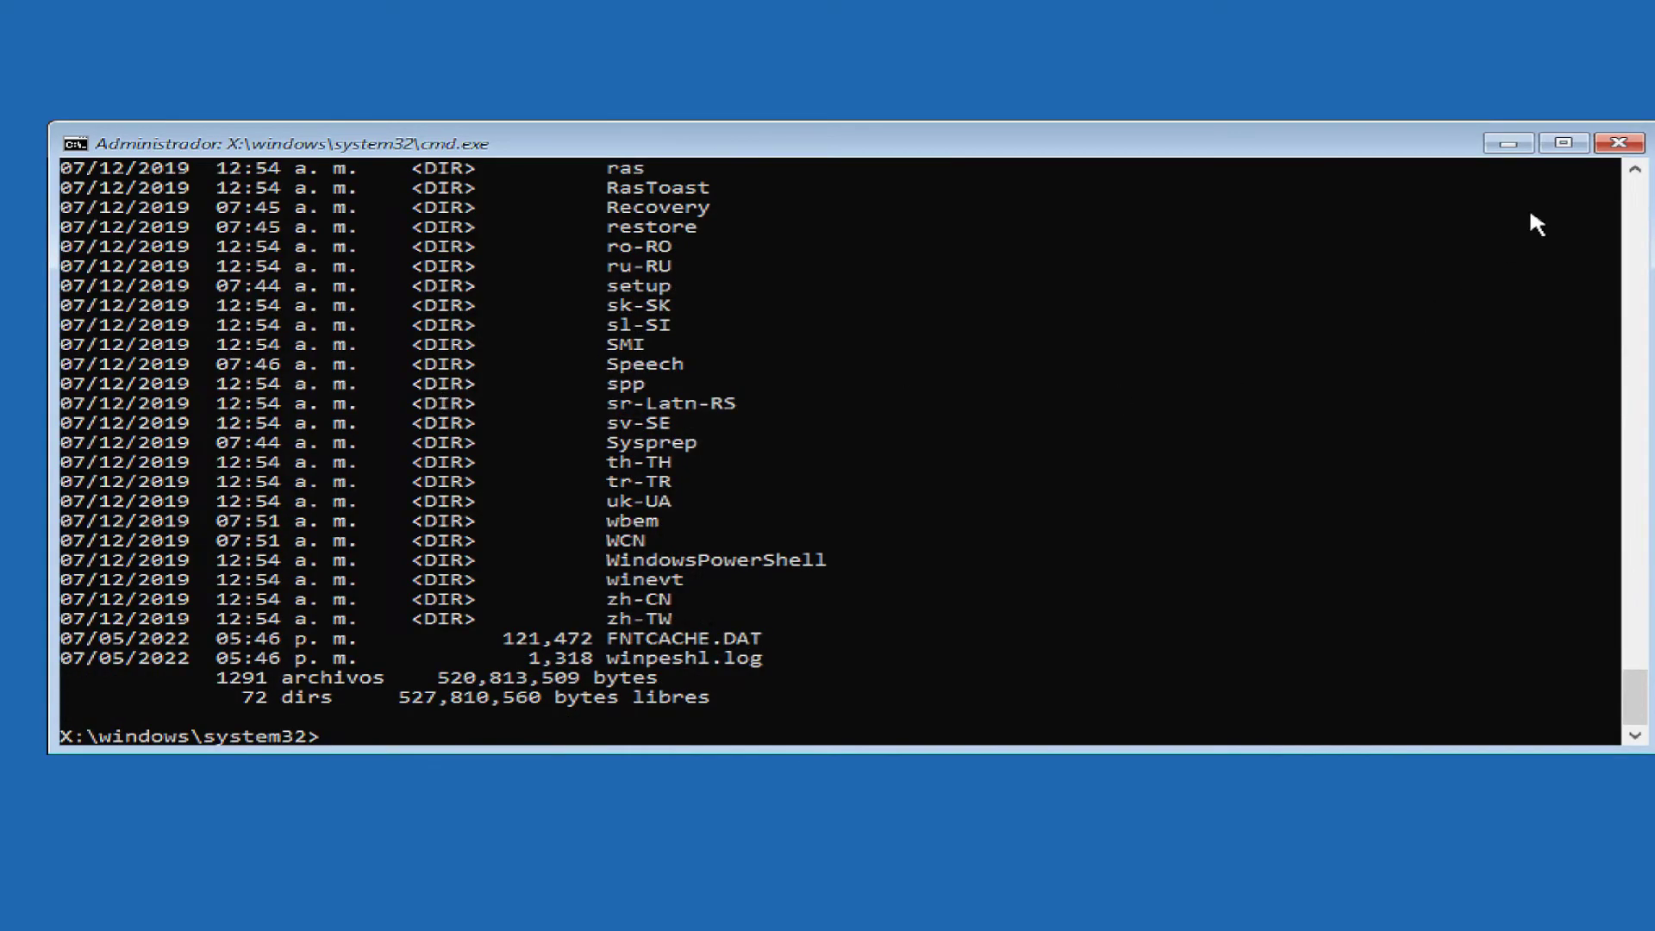
left_click(1616, 143)
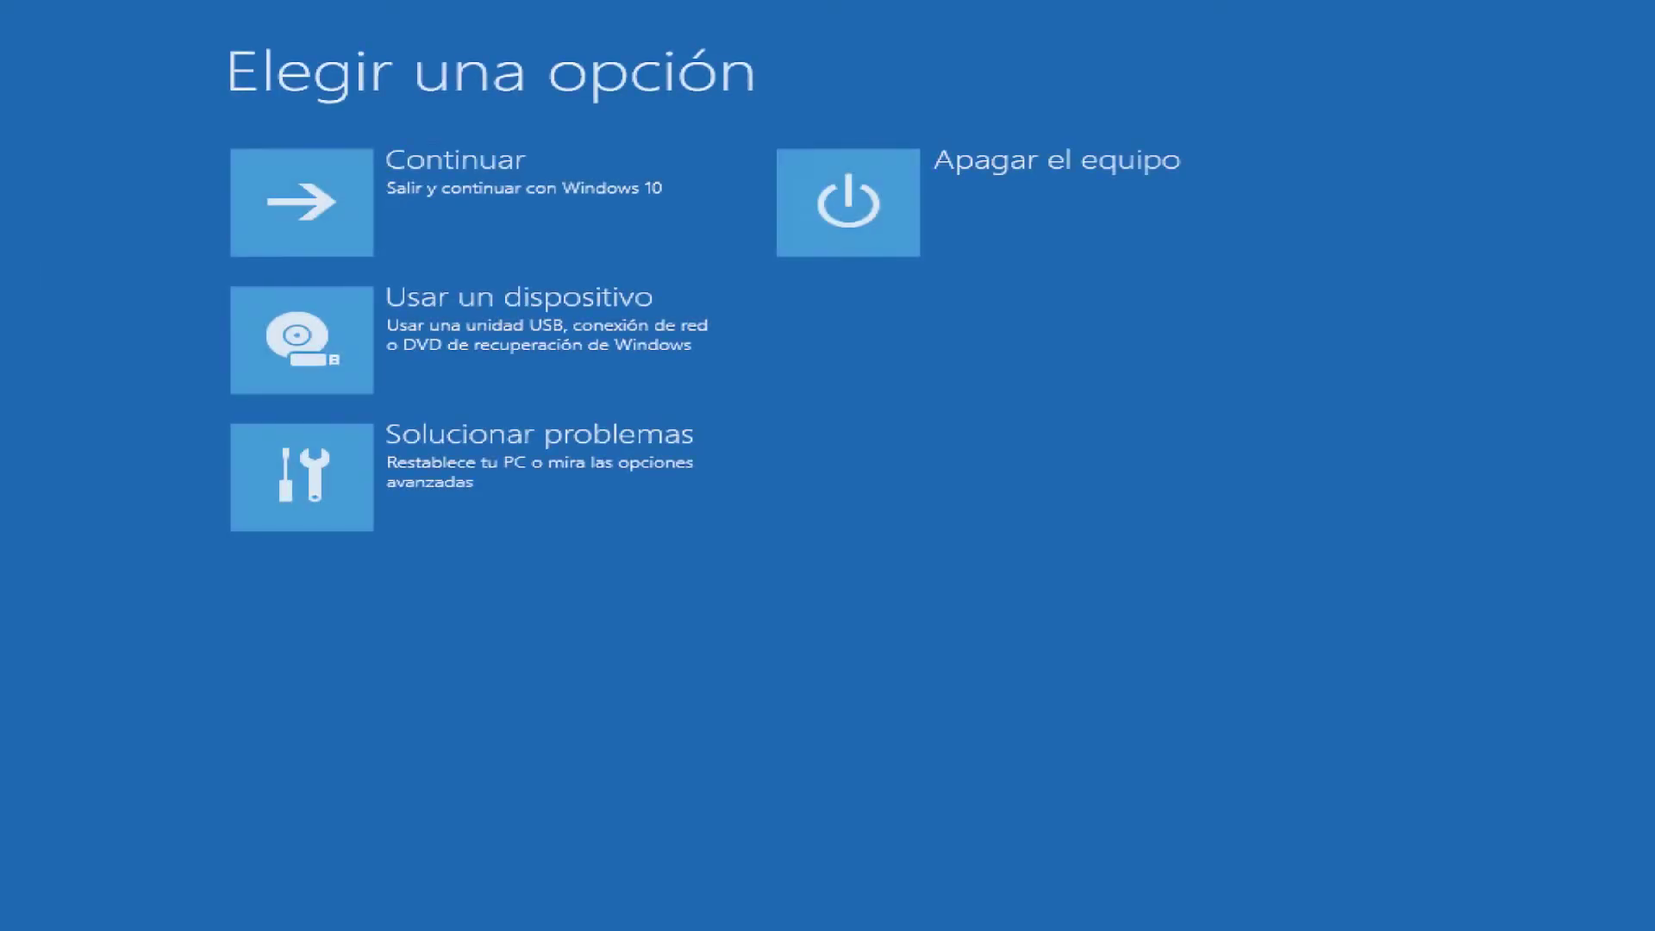
View the Desinstalar actualizaciones choices under the advanced troubleshooting options, and return without uninstalling anything.
left_click(658, 462)
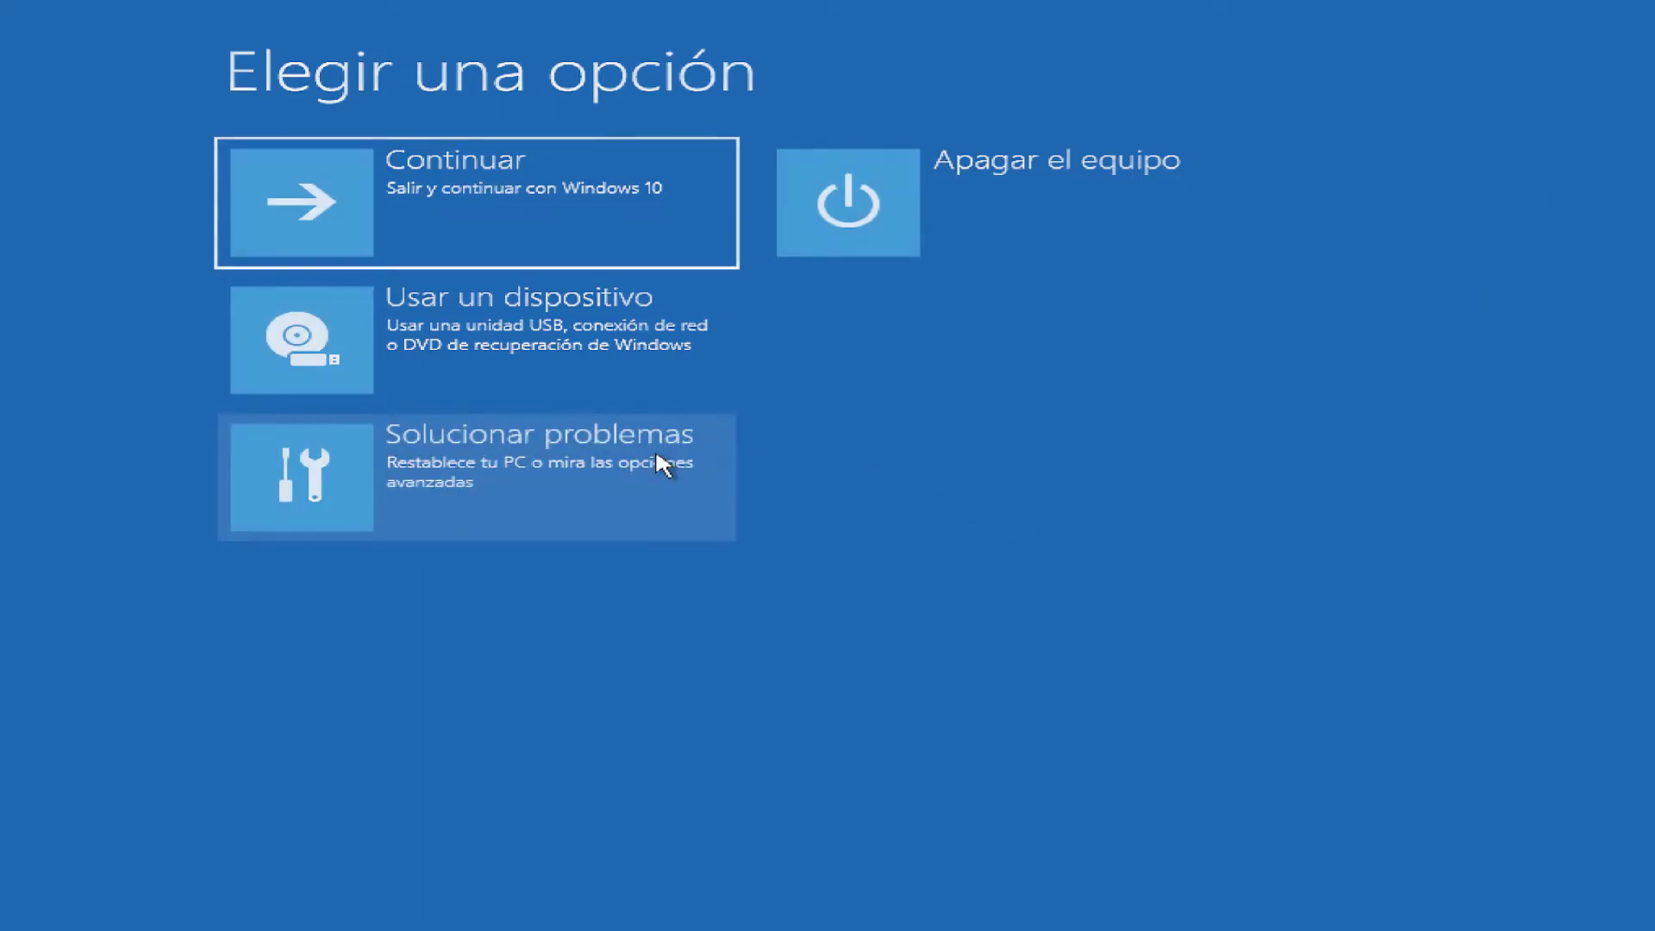
left_click(654, 354)
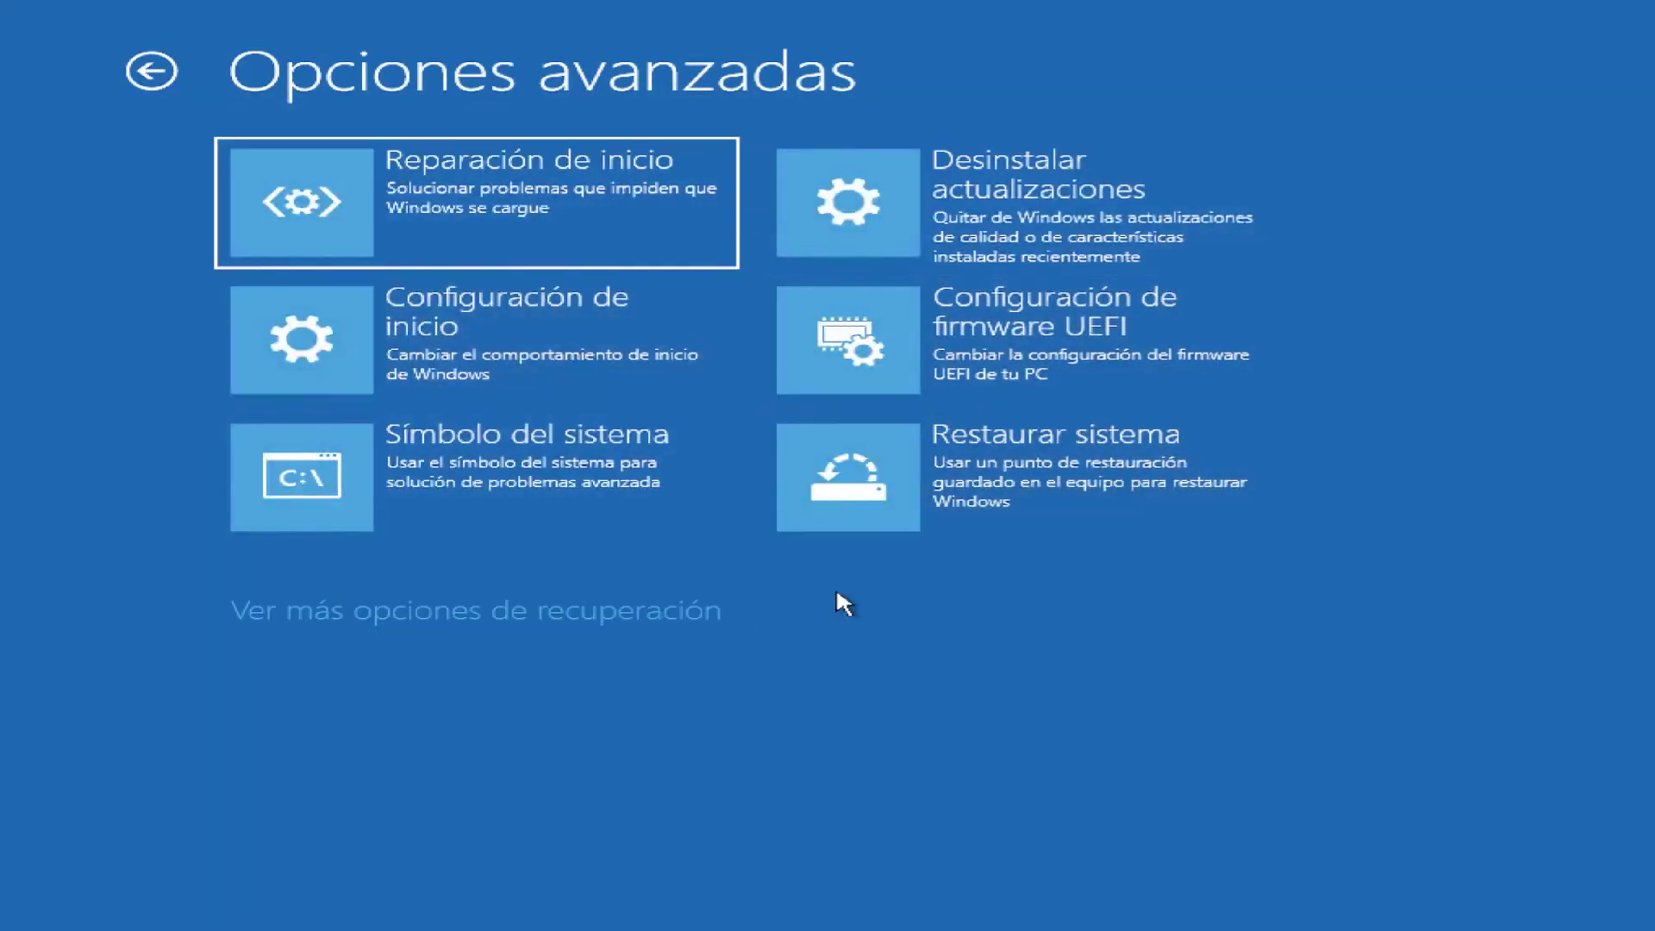
left_click(1038, 210)
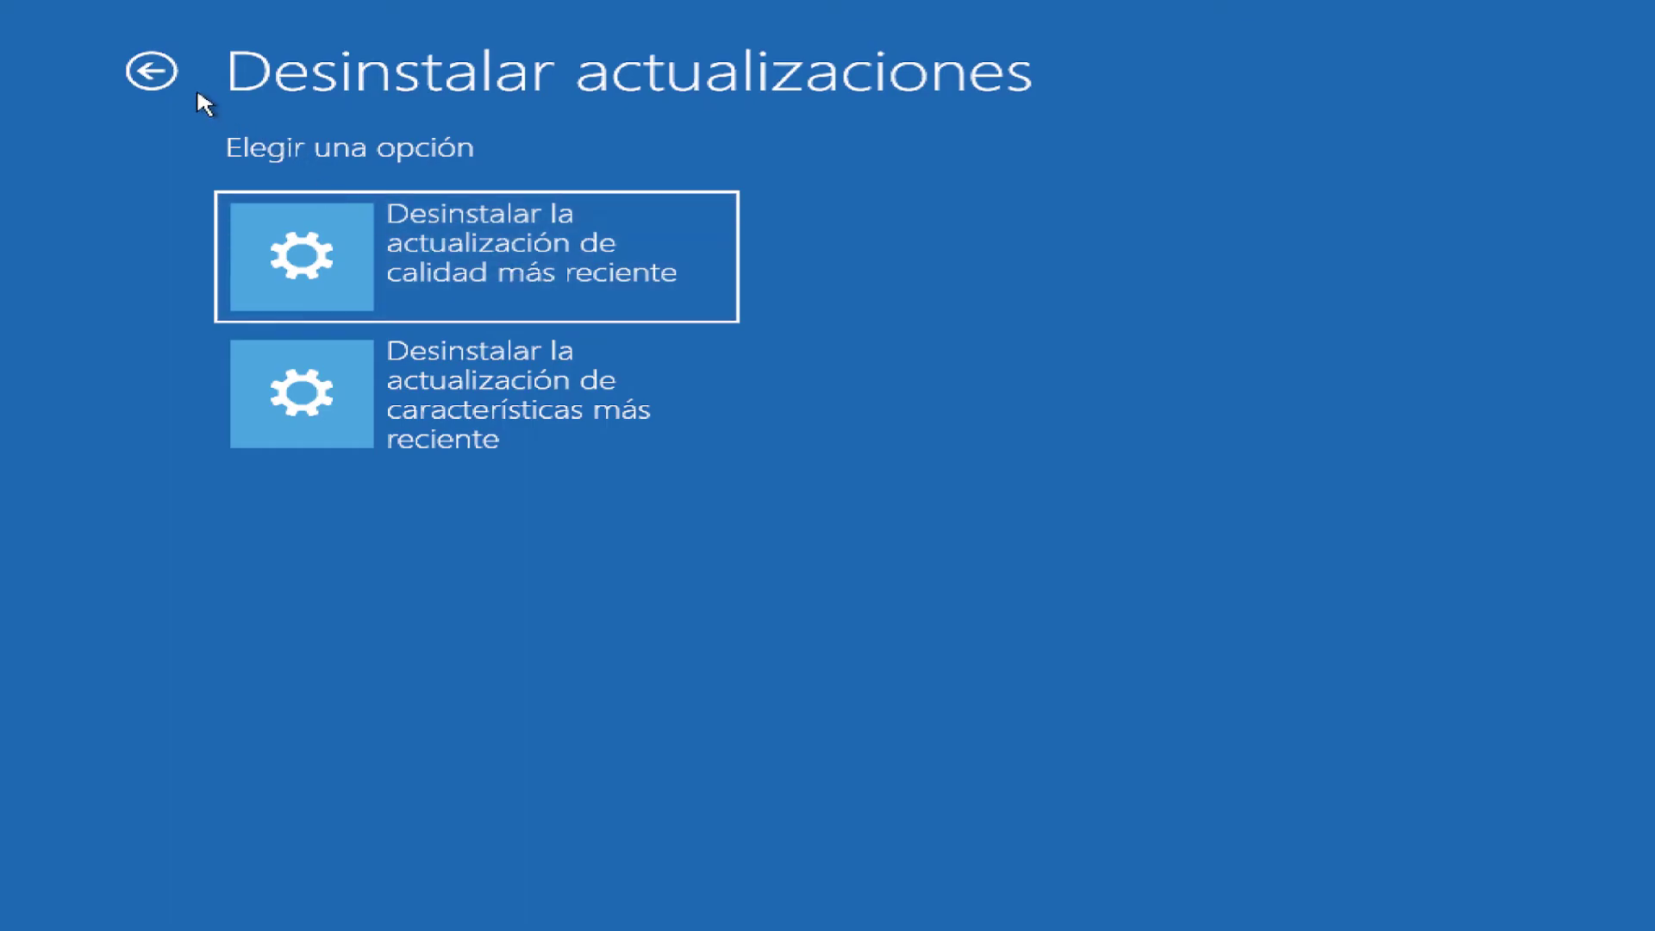
left_click(152, 71)
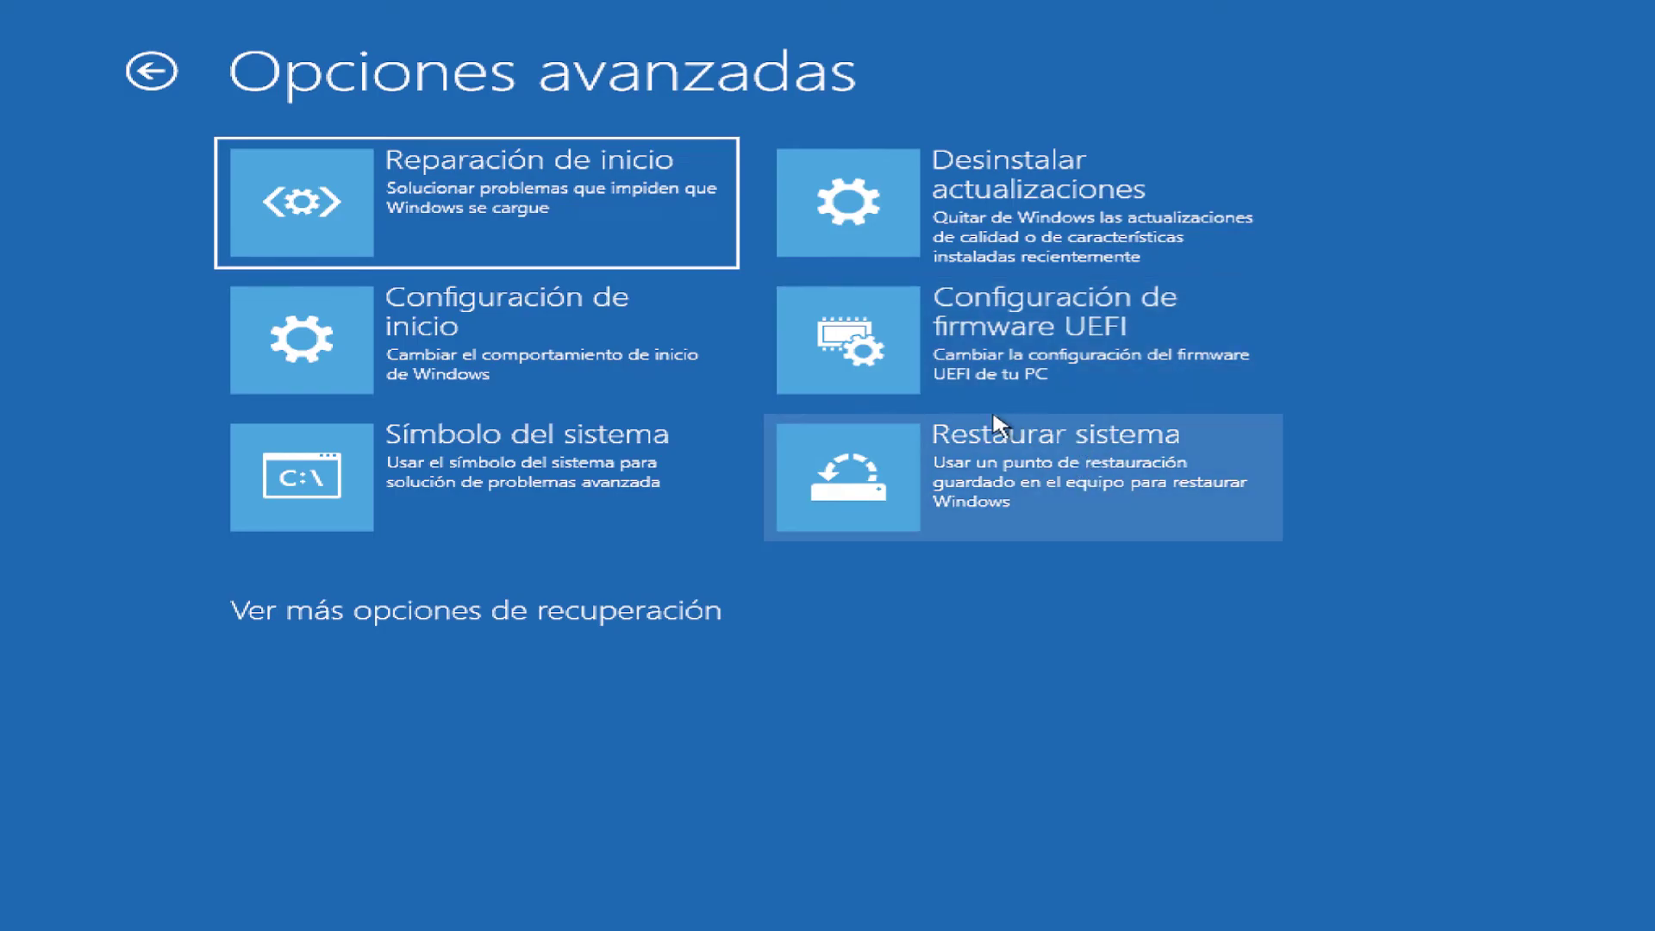
View the additional recovery options and back out to the main Elegir una opción screen.
left_click(548, 615)
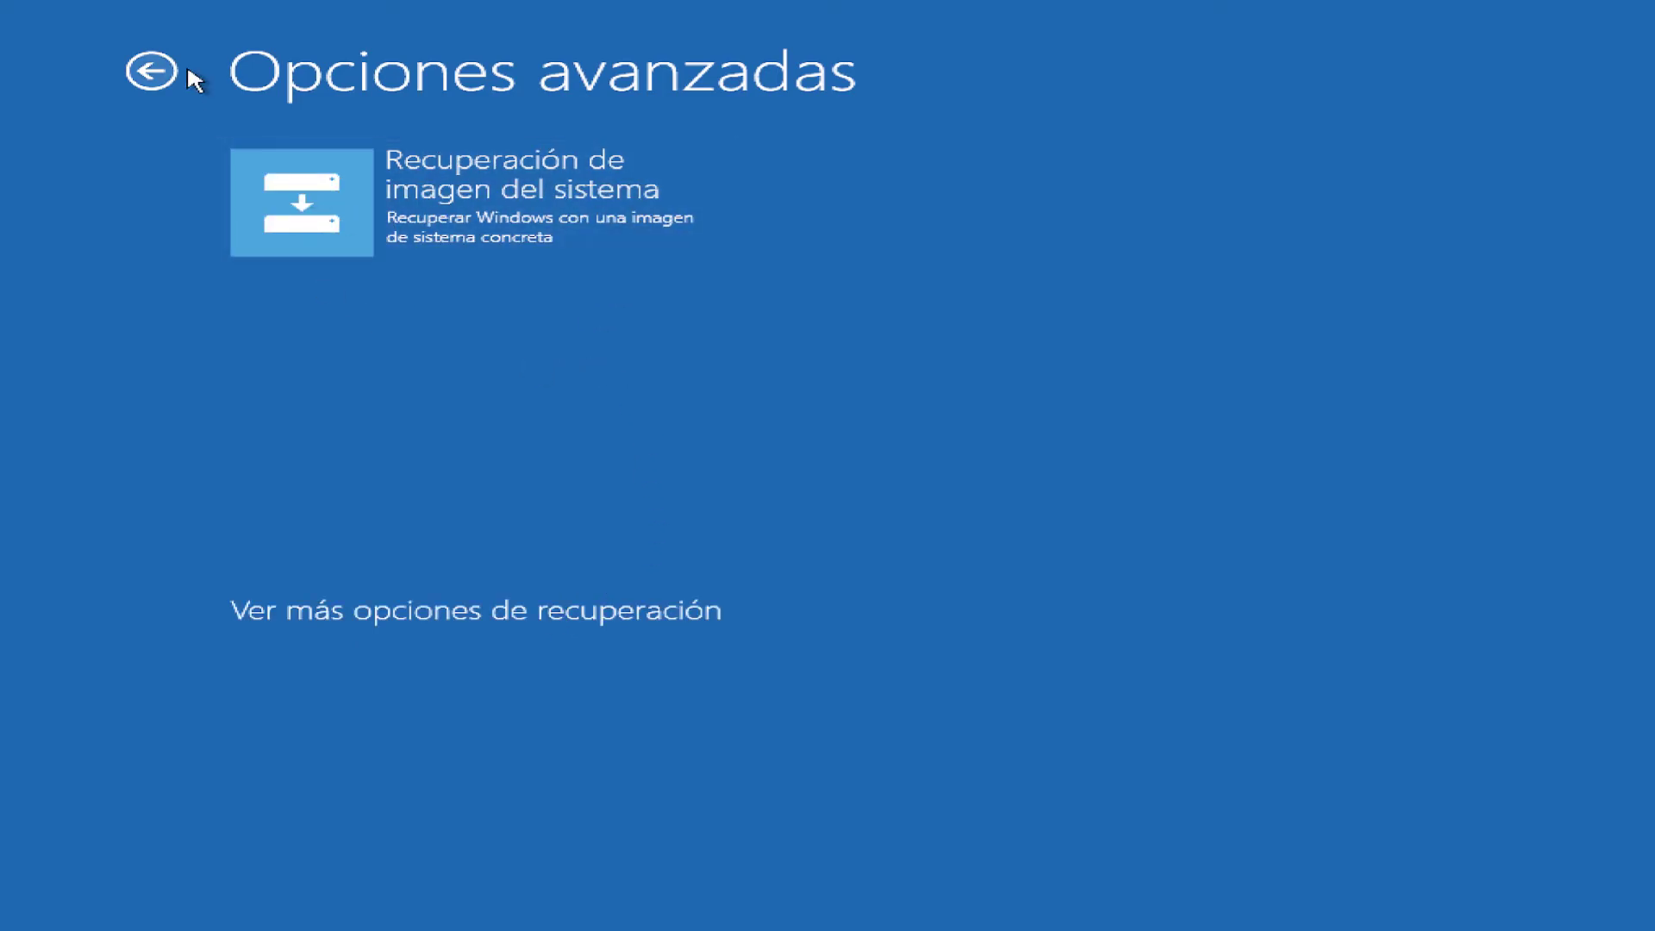
left_click(157, 69)
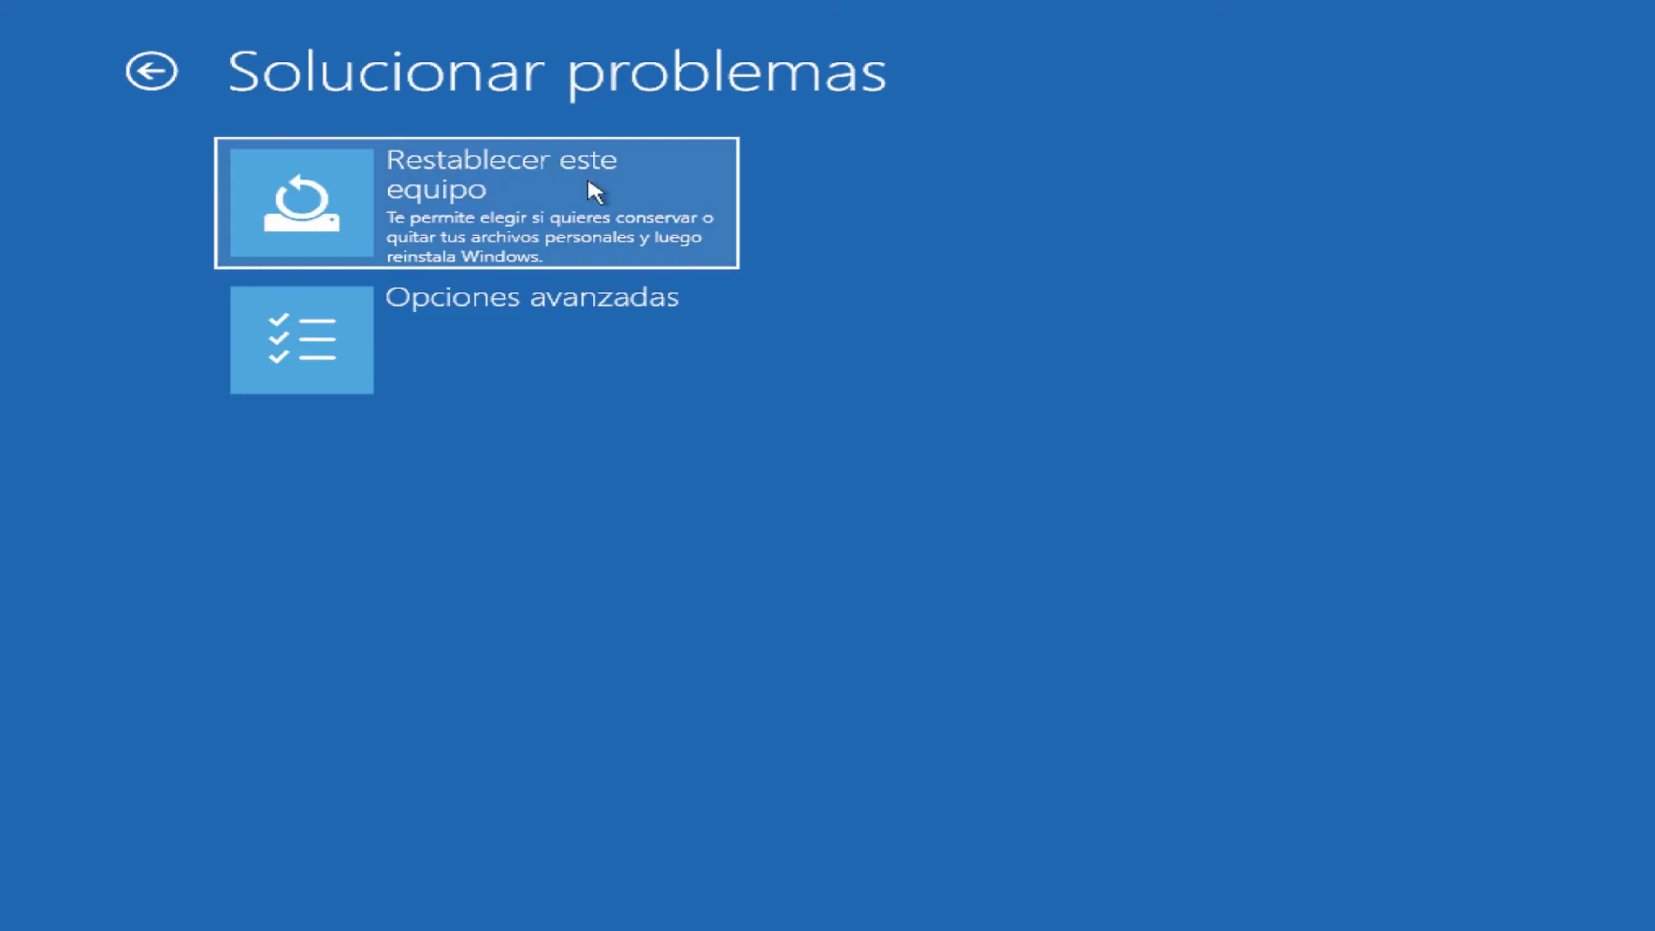
left_click(157, 69)
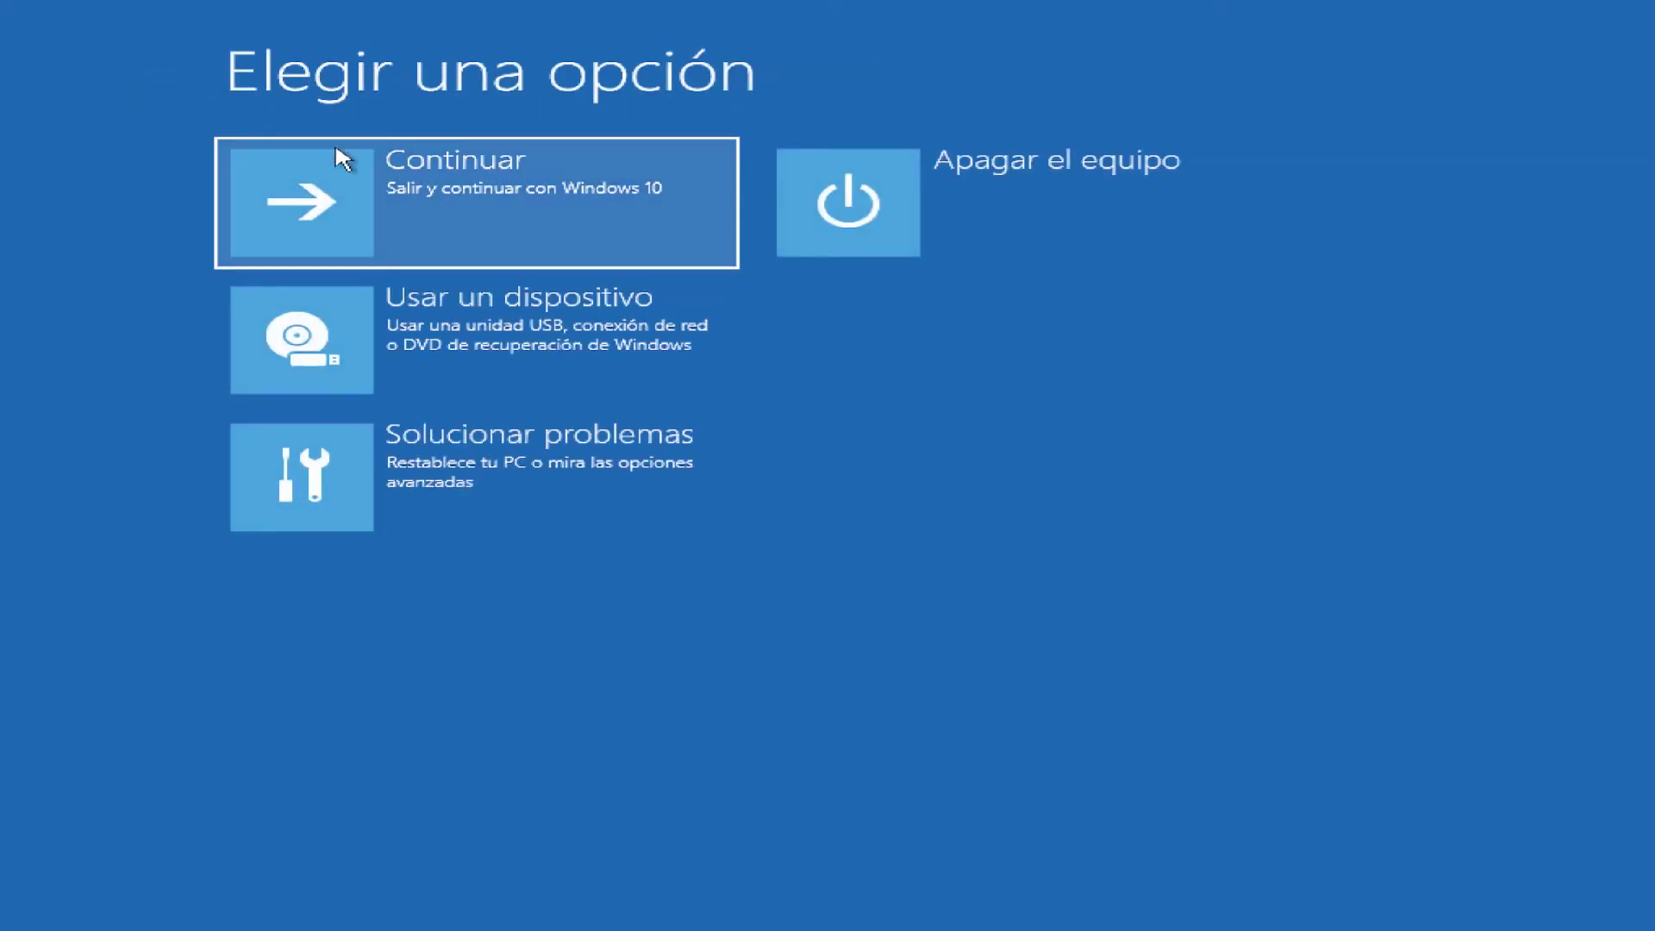
Exit the recovery environment to continue with Windows 10 and sign in with the account password.
left_click(412, 200)
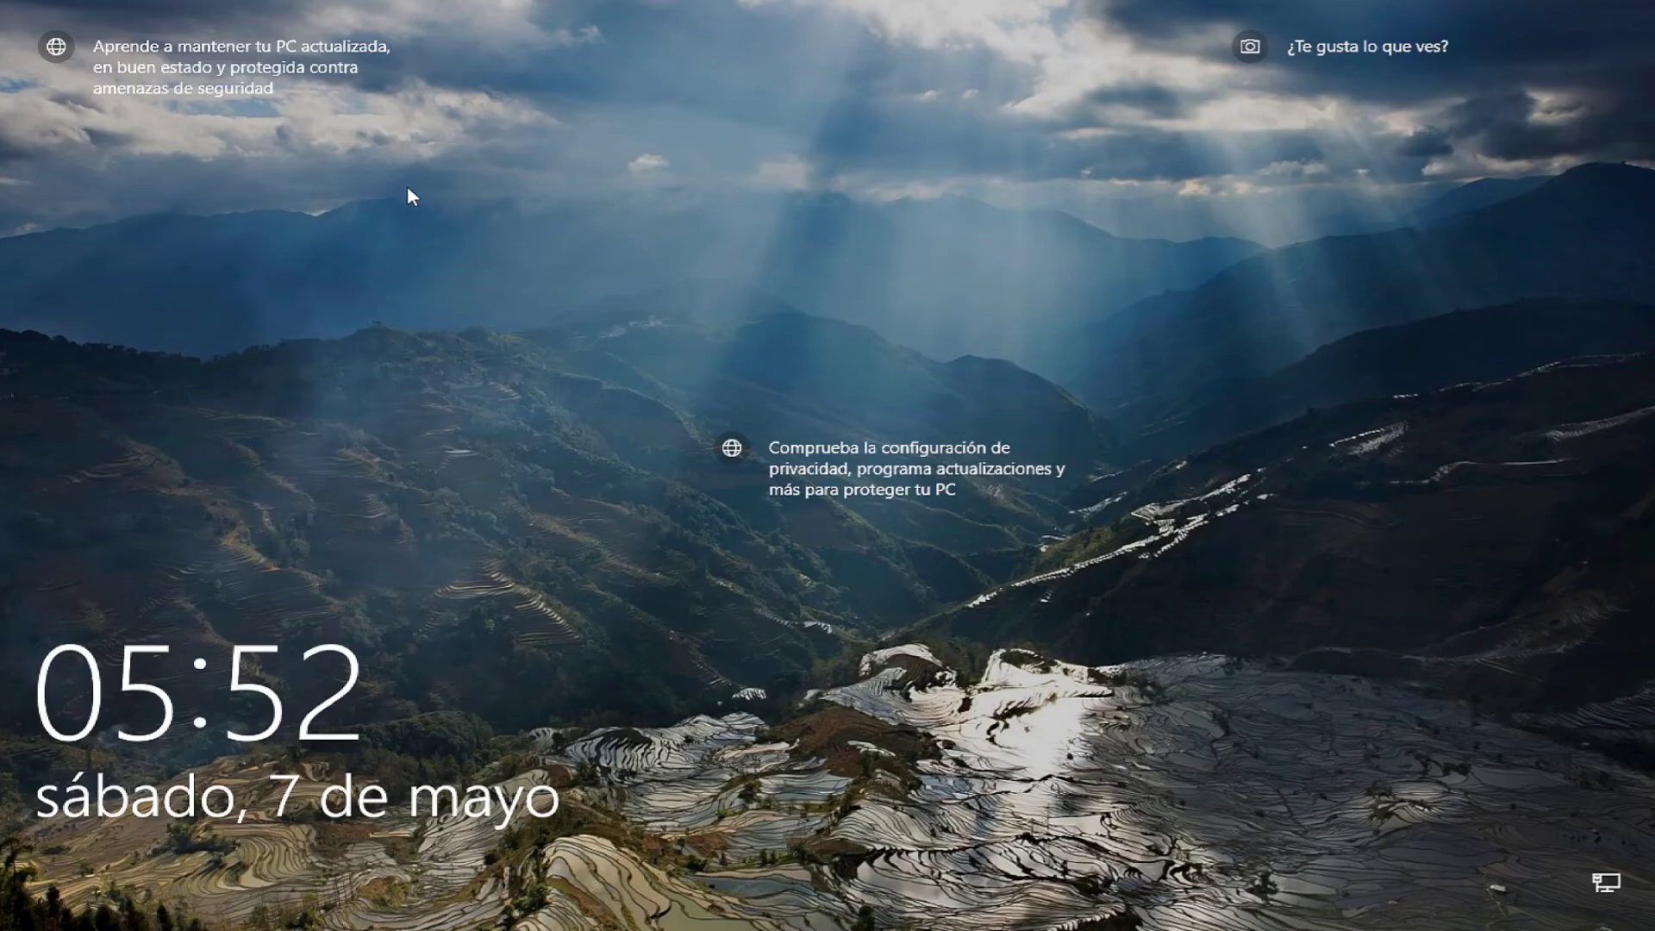
left_click(407, 189)
type("•••••")
key("Return")
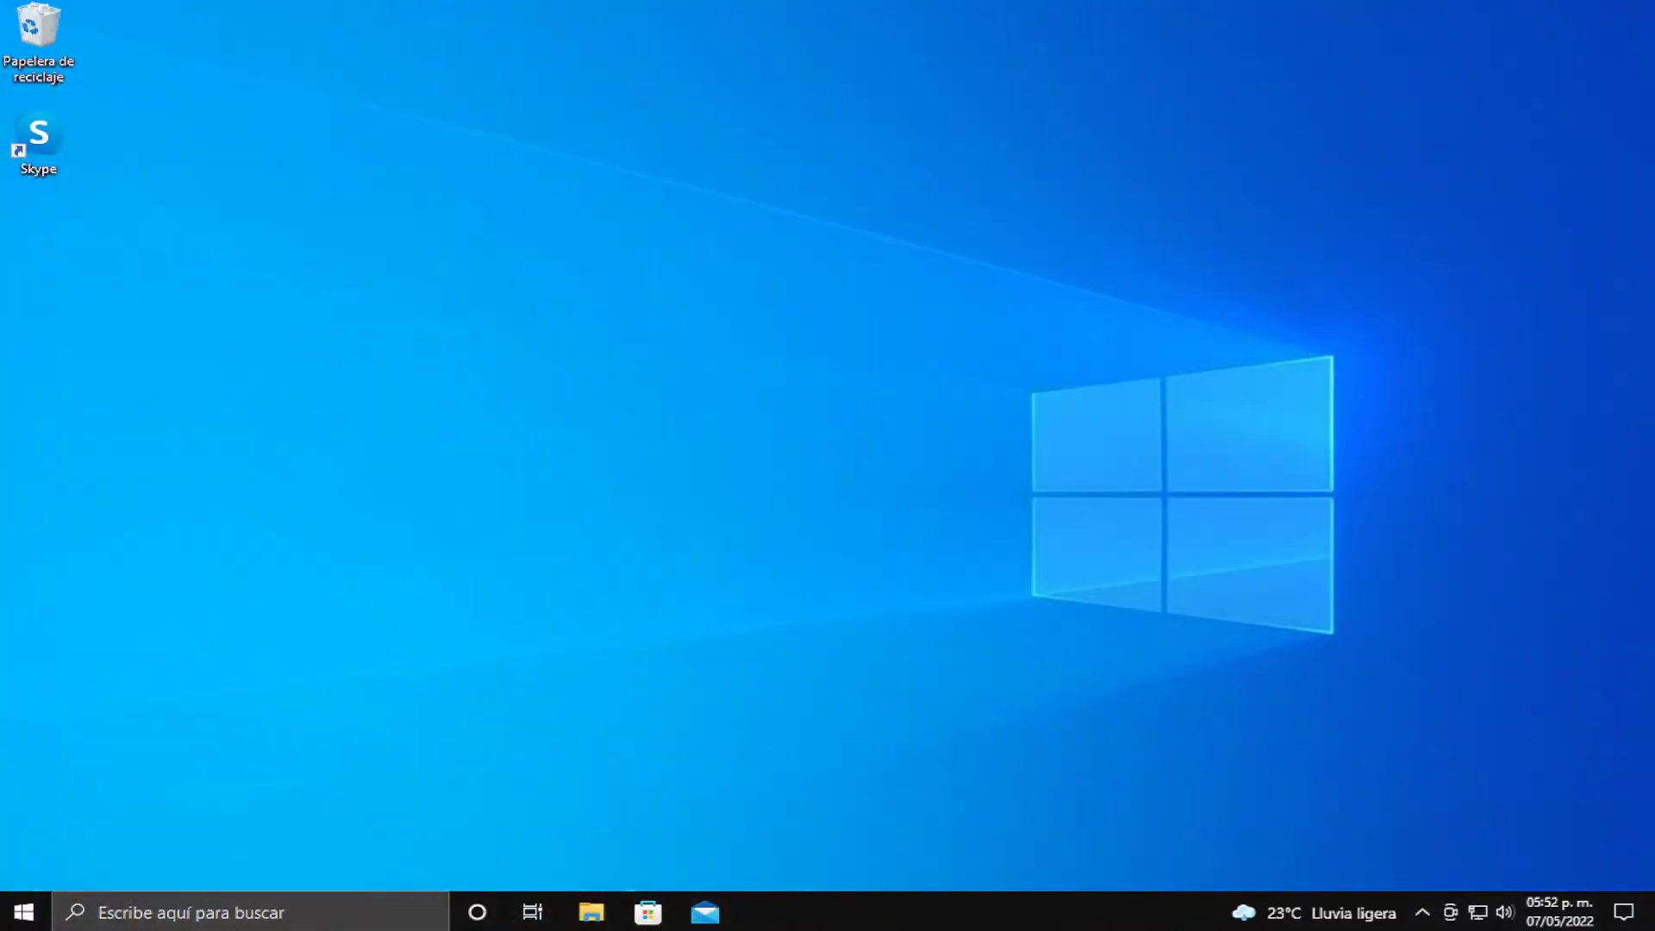